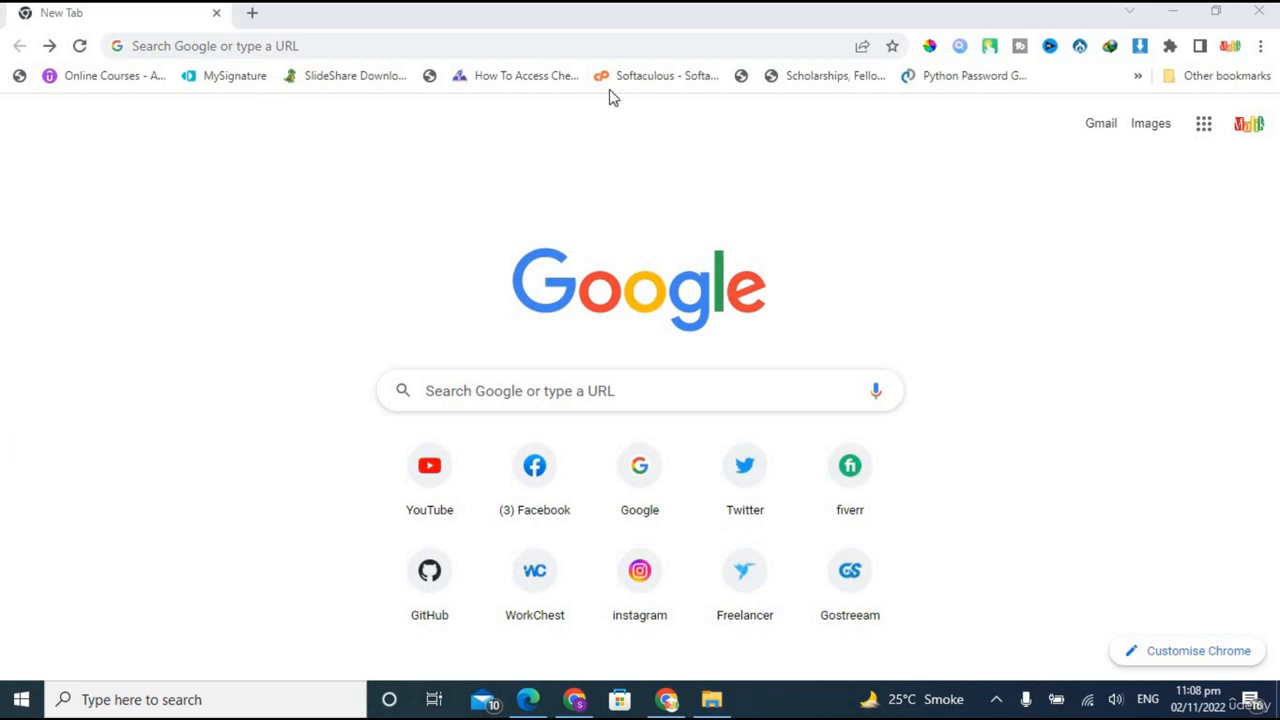
Step: Search Google for "pycharm download" and open the JetBrains PyCharm download page
{"action": "left_click", "coordinate": [435, 46]}
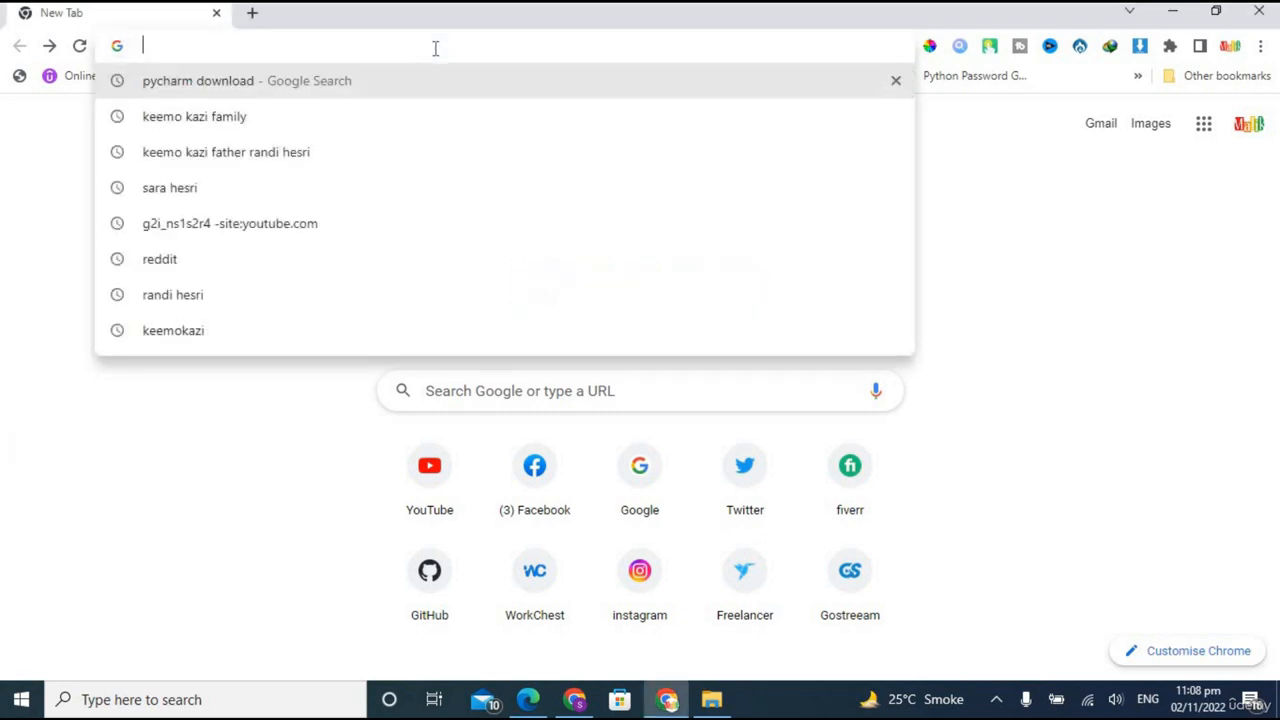
{"action": "type", "text": "pych"}
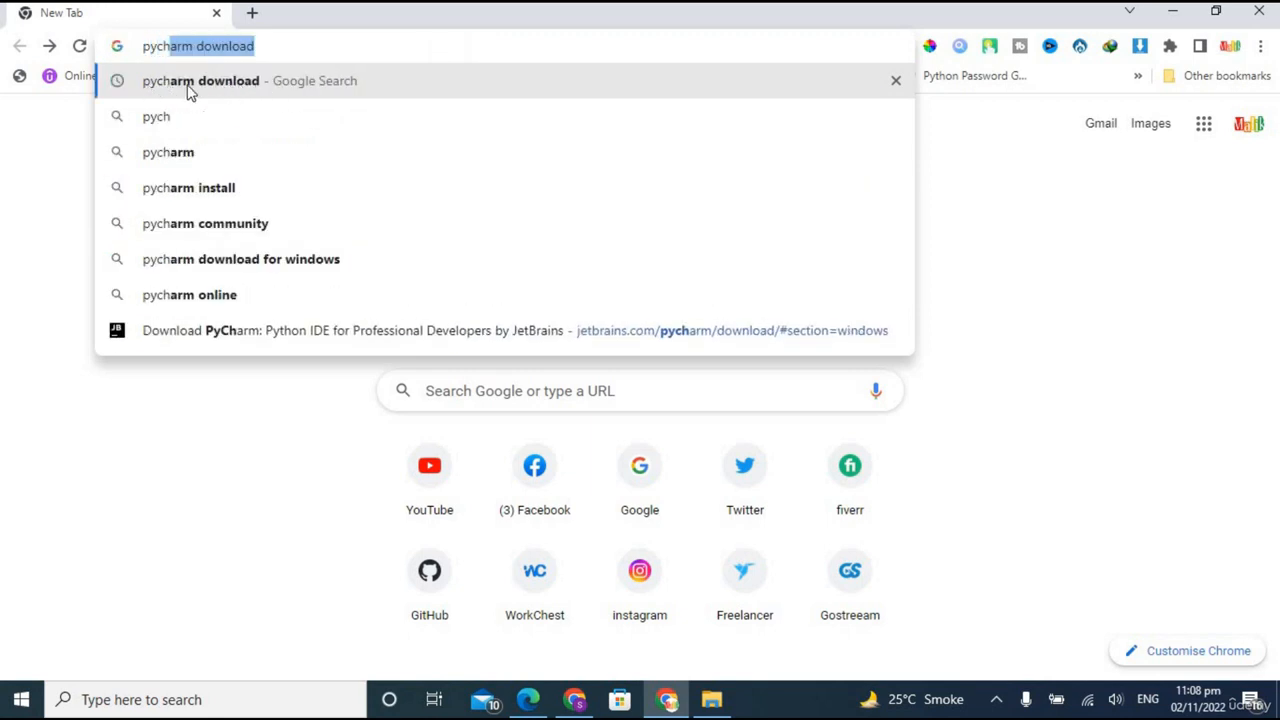
{"action": "left_click", "coordinate": [228, 84]}
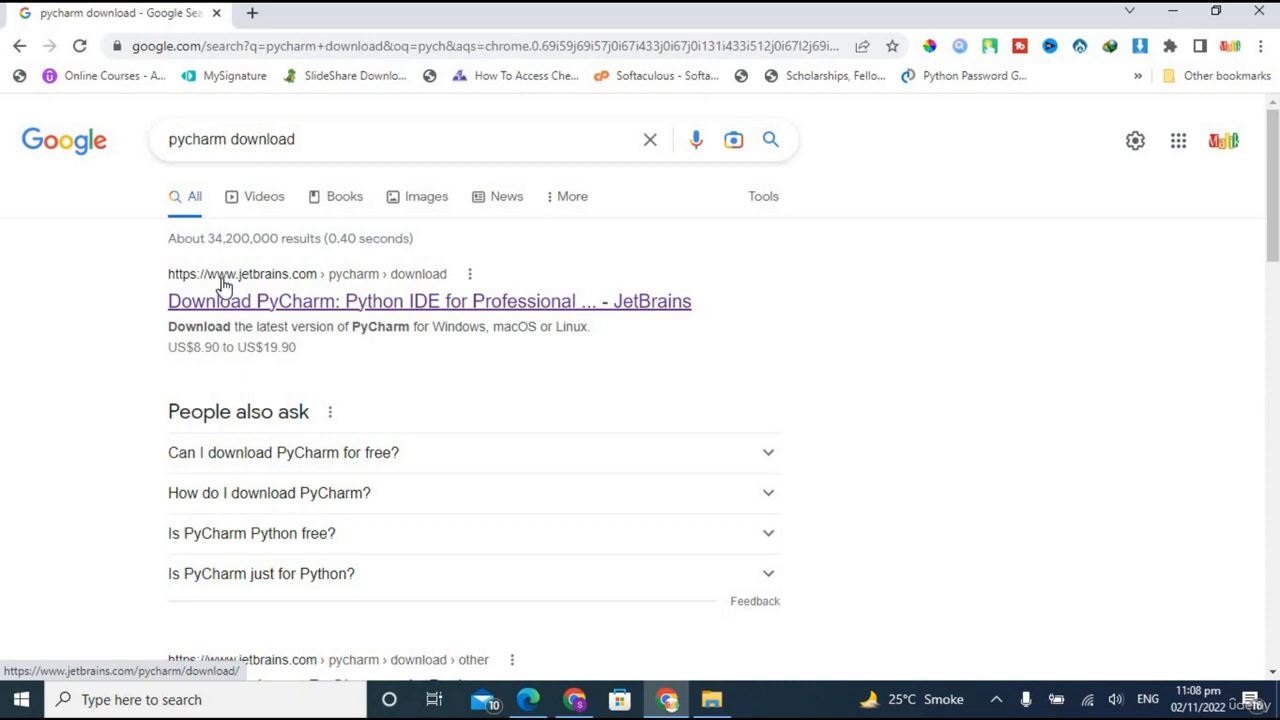
{"action": "left_click", "coordinate": [345, 310]}
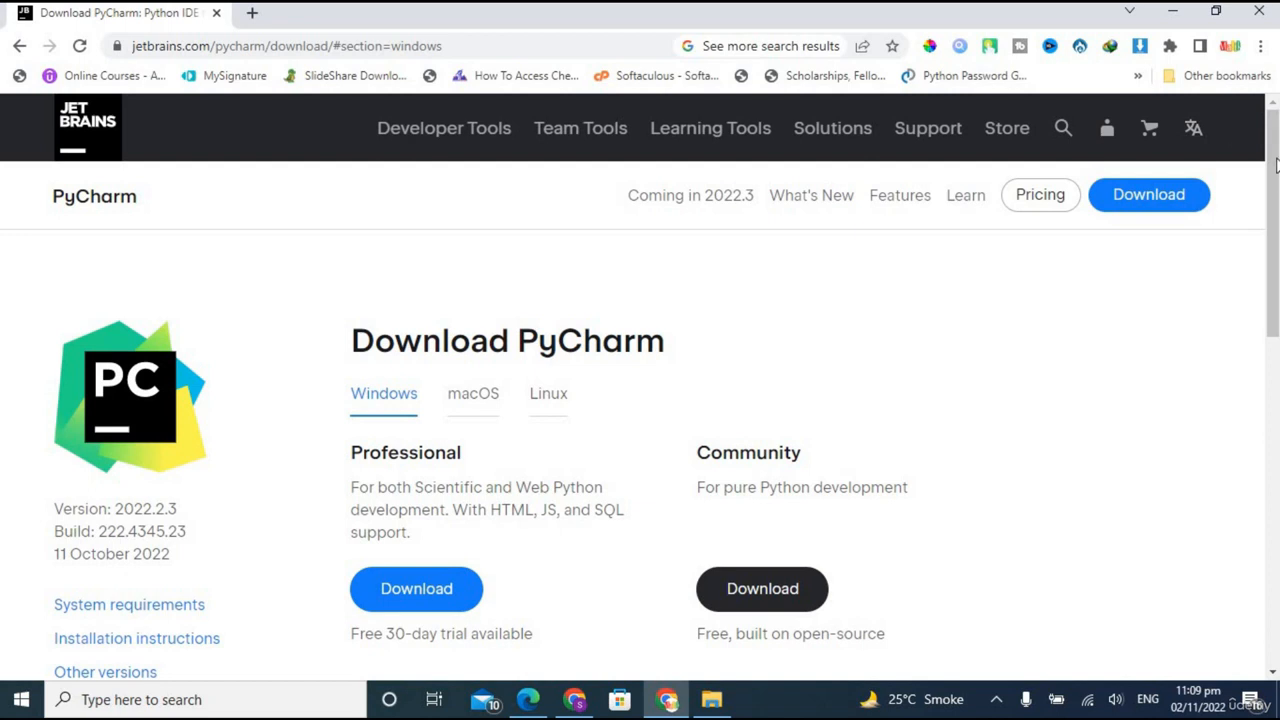
Step: Review the macOS and Linux download options, return to the Windows ones, and dismiss the Internet Download Manager trial message
{"action": "left_click_drag", "start_coordinate": [1277, 166], "coordinate": [1278, 228]}
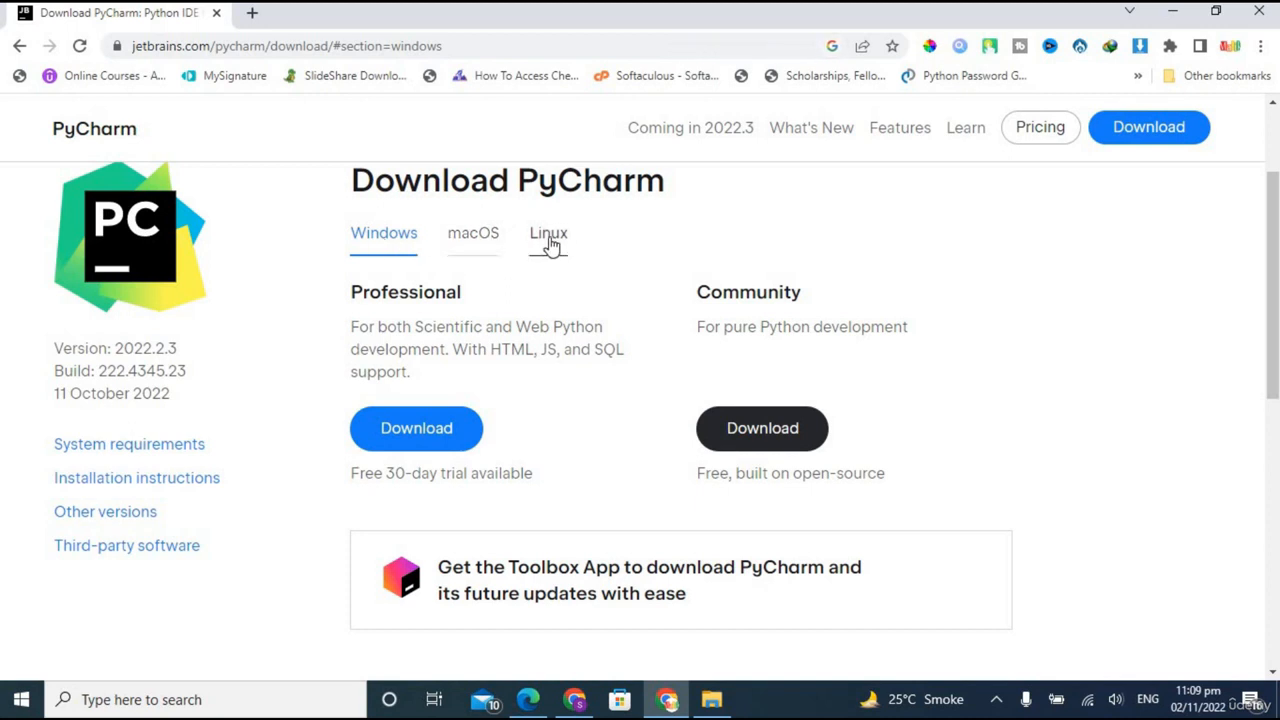
{"action": "left_click", "coordinate": [466, 240]}
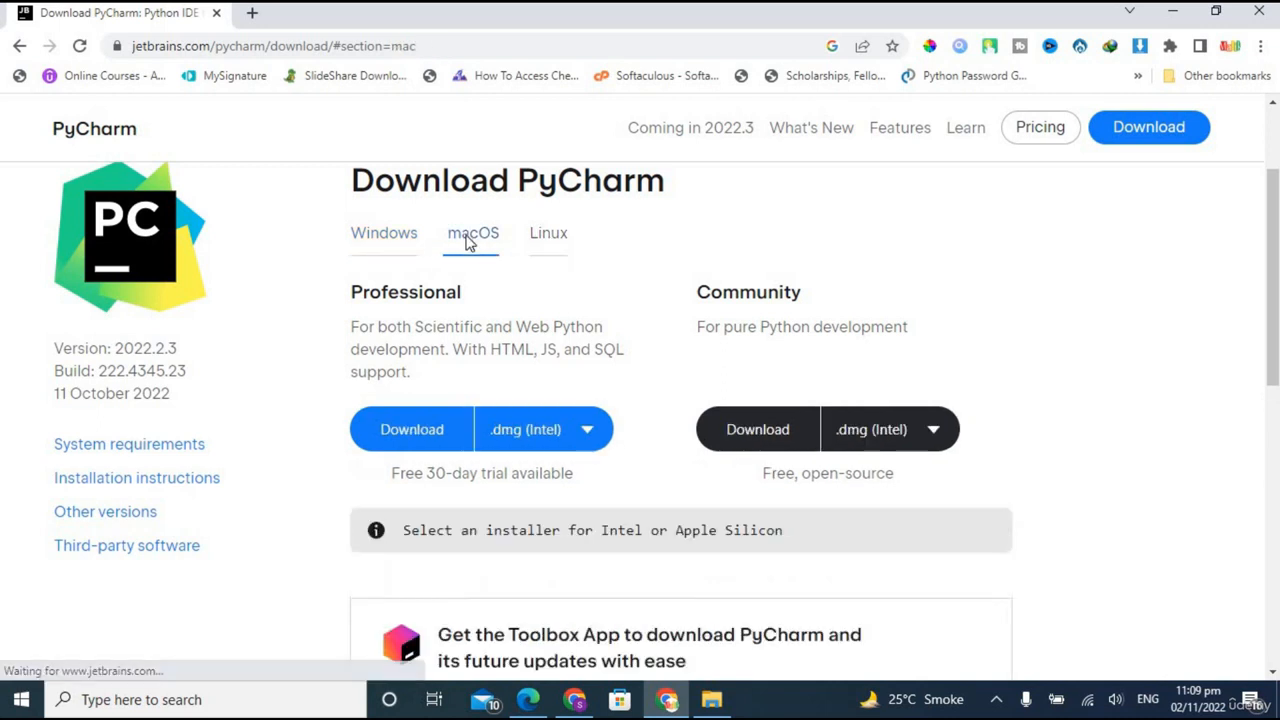
{"action": "left_click", "coordinate": [536, 244]}
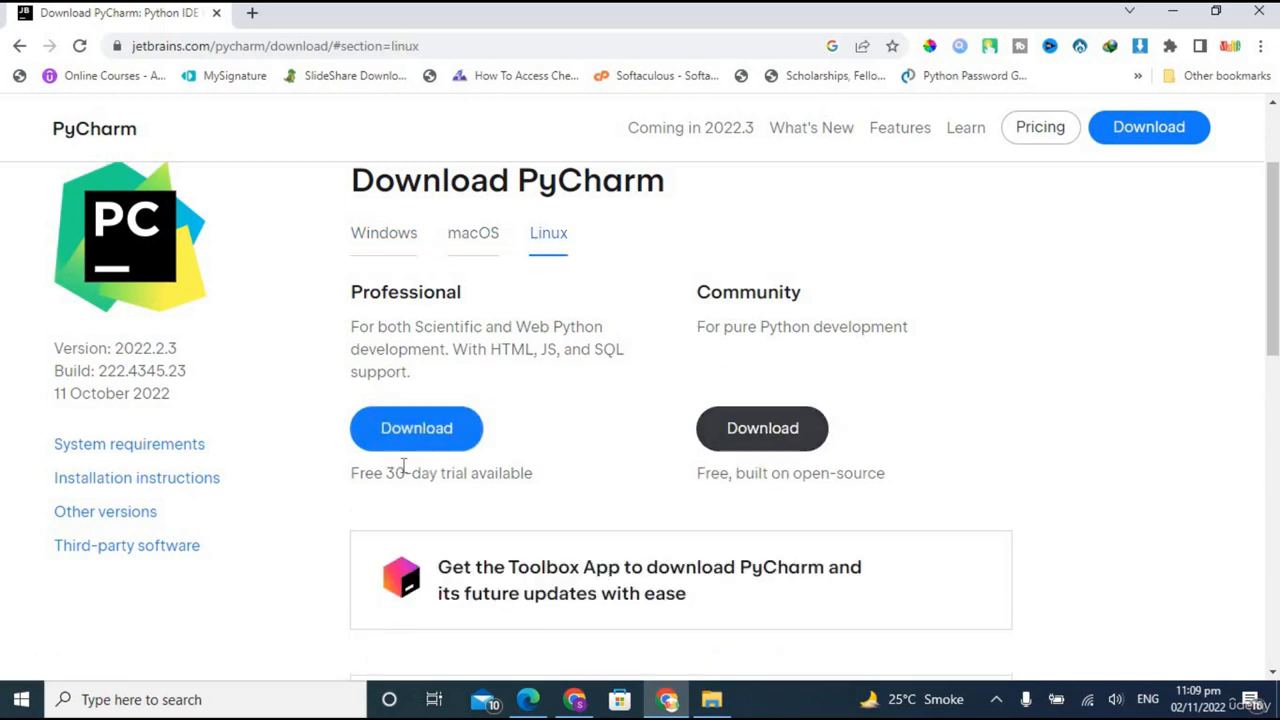
{"action": "left_click", "coordinate": [388, 240]}
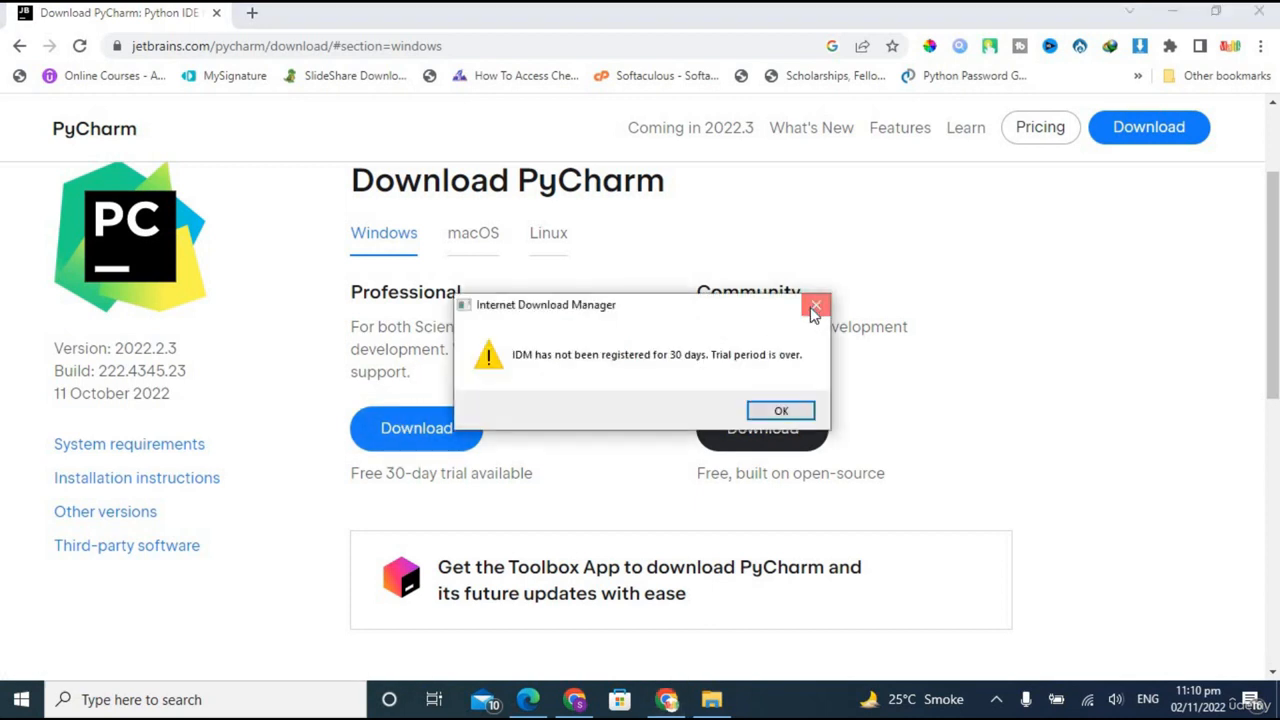
{"action": "left_click", "coordinate": [812, 310]}
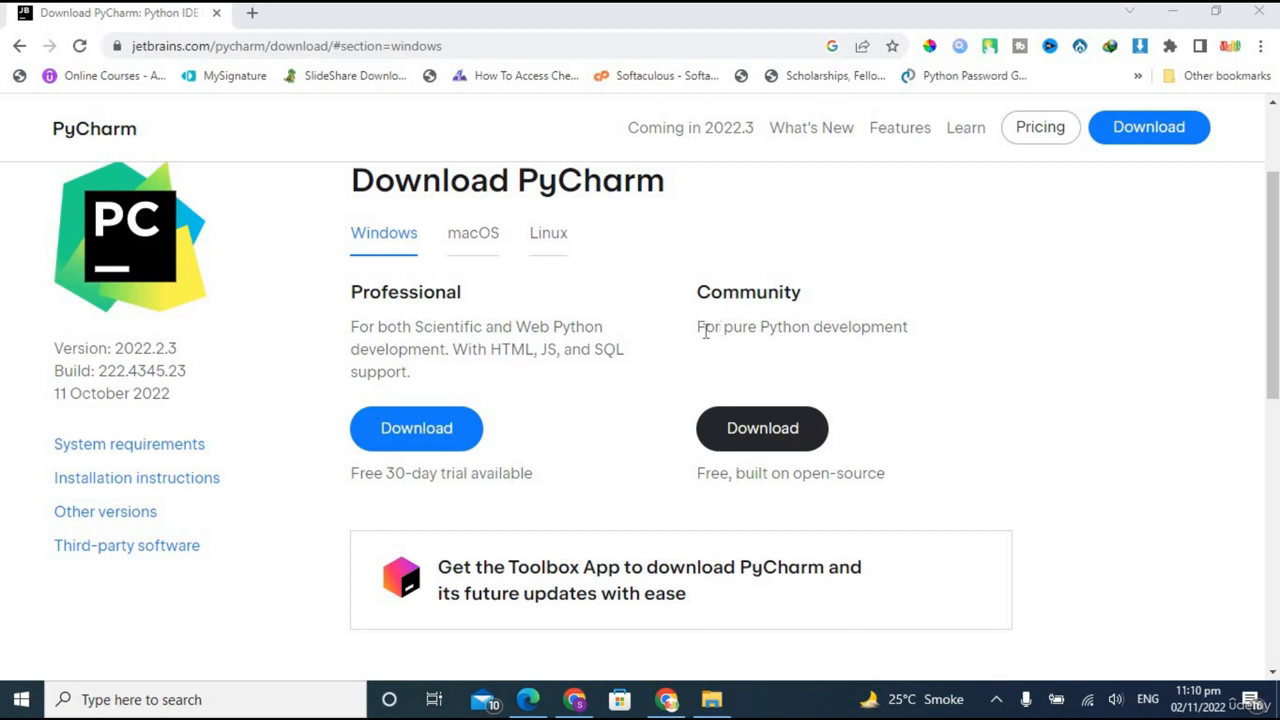
Step: Download the PyCharm Community installer for Windows, pycharm-community-2022.2.3.exe, to the Downloads\Programs folder
{"action": "left_click_drag", "start_coordinate": [705, 331], "coordinate": [873, 331]}
{"action": "left_click", "coordinate": [873, 331]}
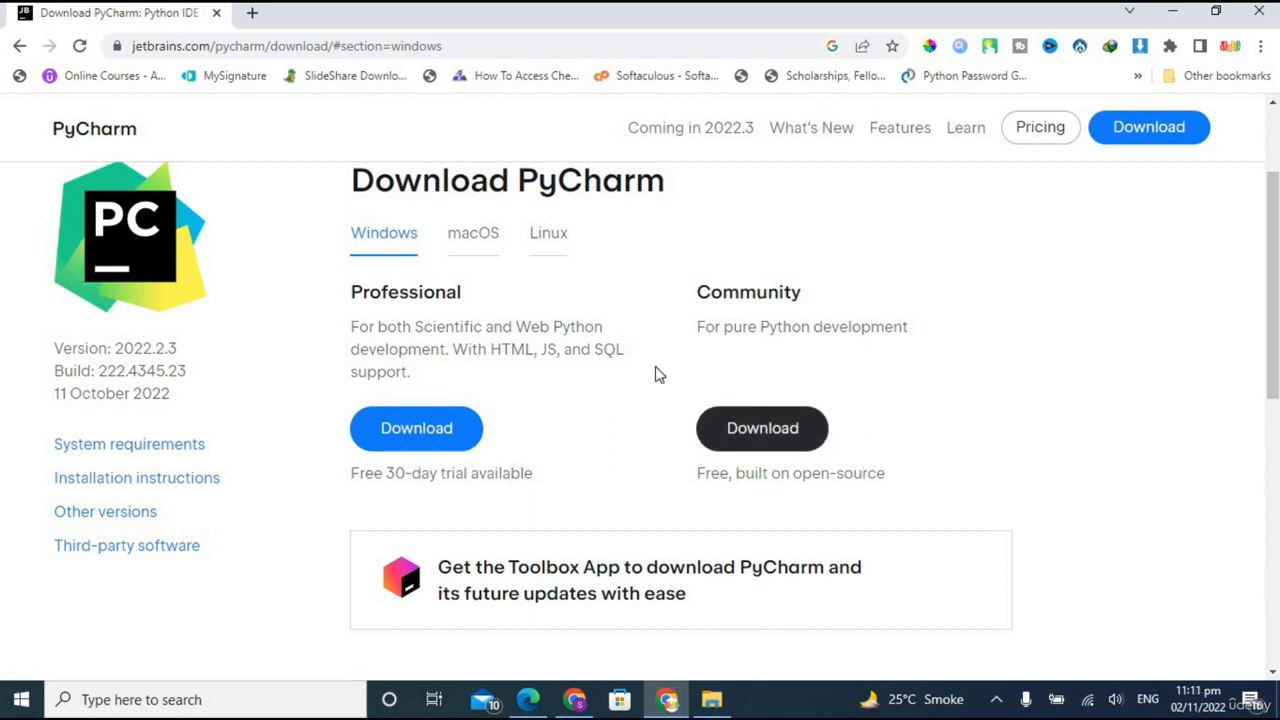
{"action": "left_click", "coordinate": [772, 448]}
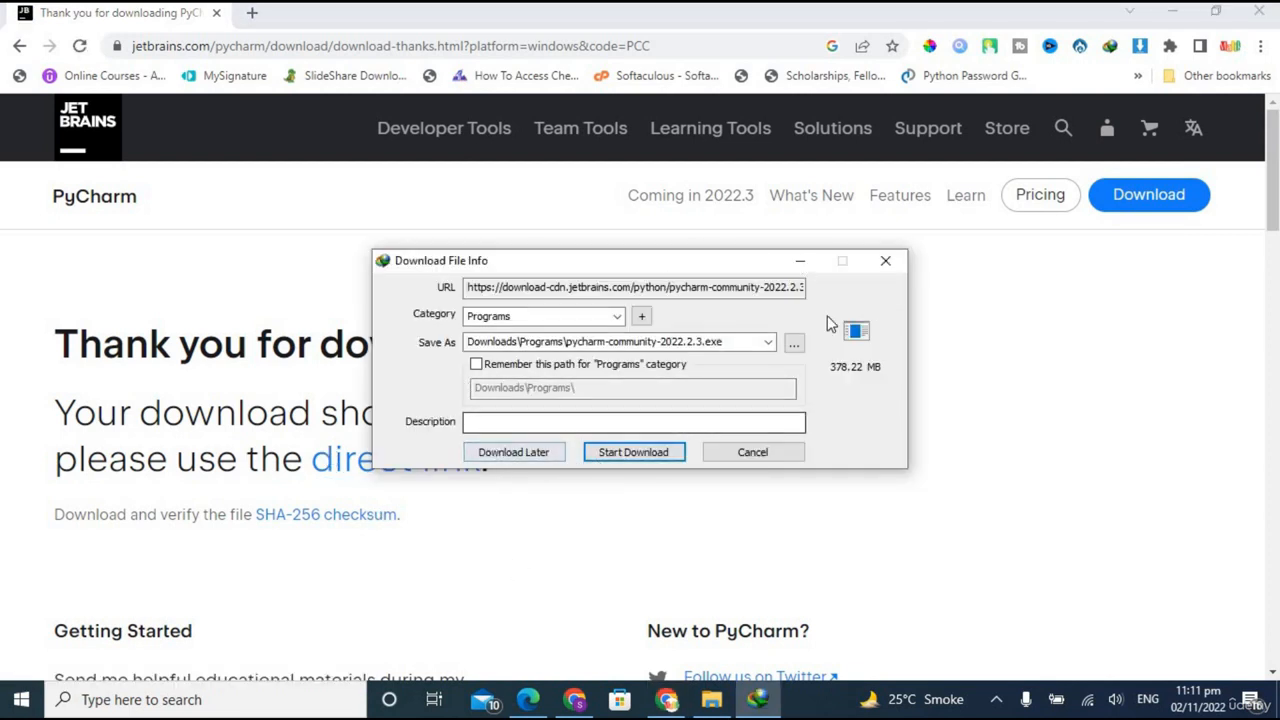
{"action": "left_click", "coordinate": [654, 451]}
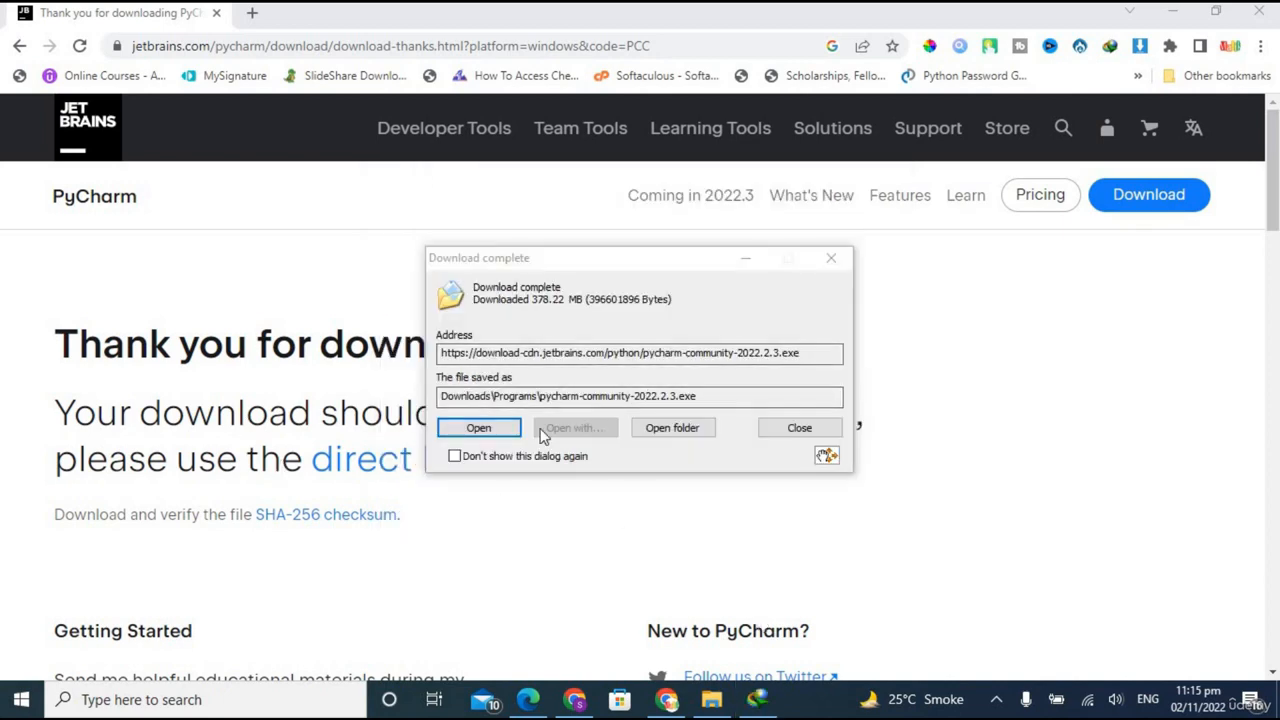
Step: Minimize the browser and launch the downloaded pycharm-community-2022.2.3.exe installer
{"action": "left_click", "coordinate": [1174, 12]}
{"action": "left_click", "coordinate": [1176, 14]}
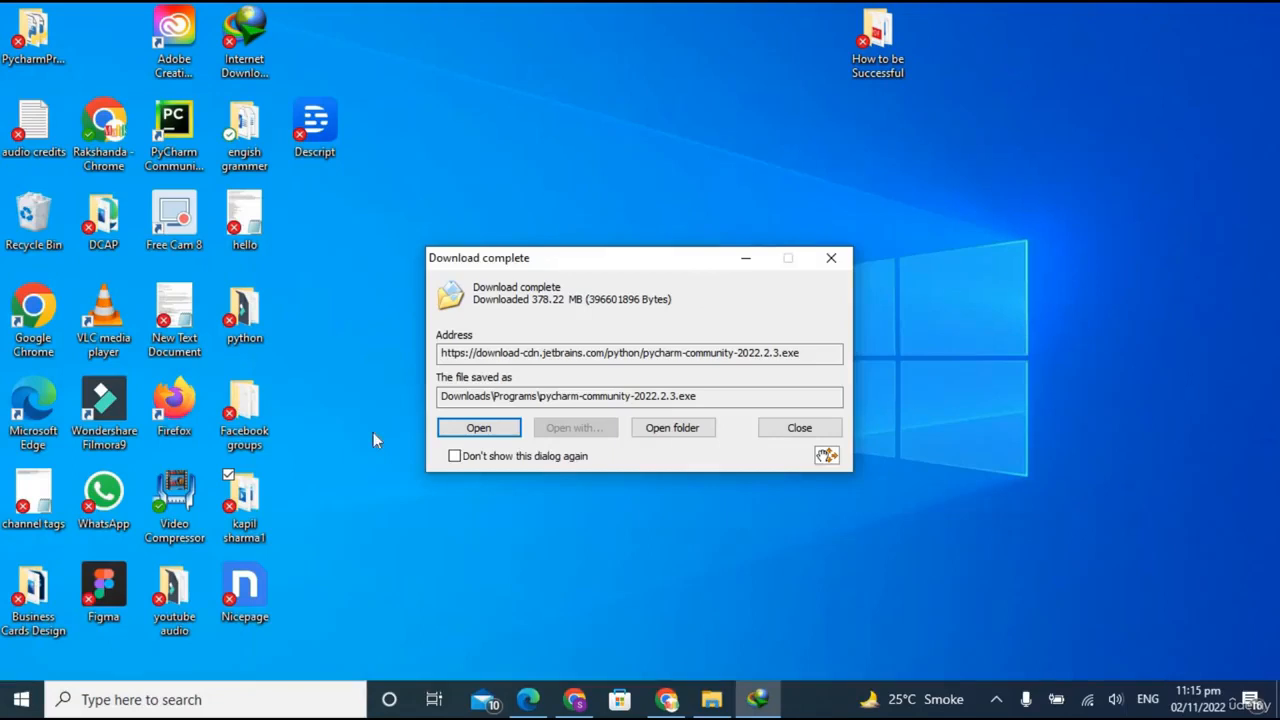
{"action": "left_click", "coordinate": [478, 428]}
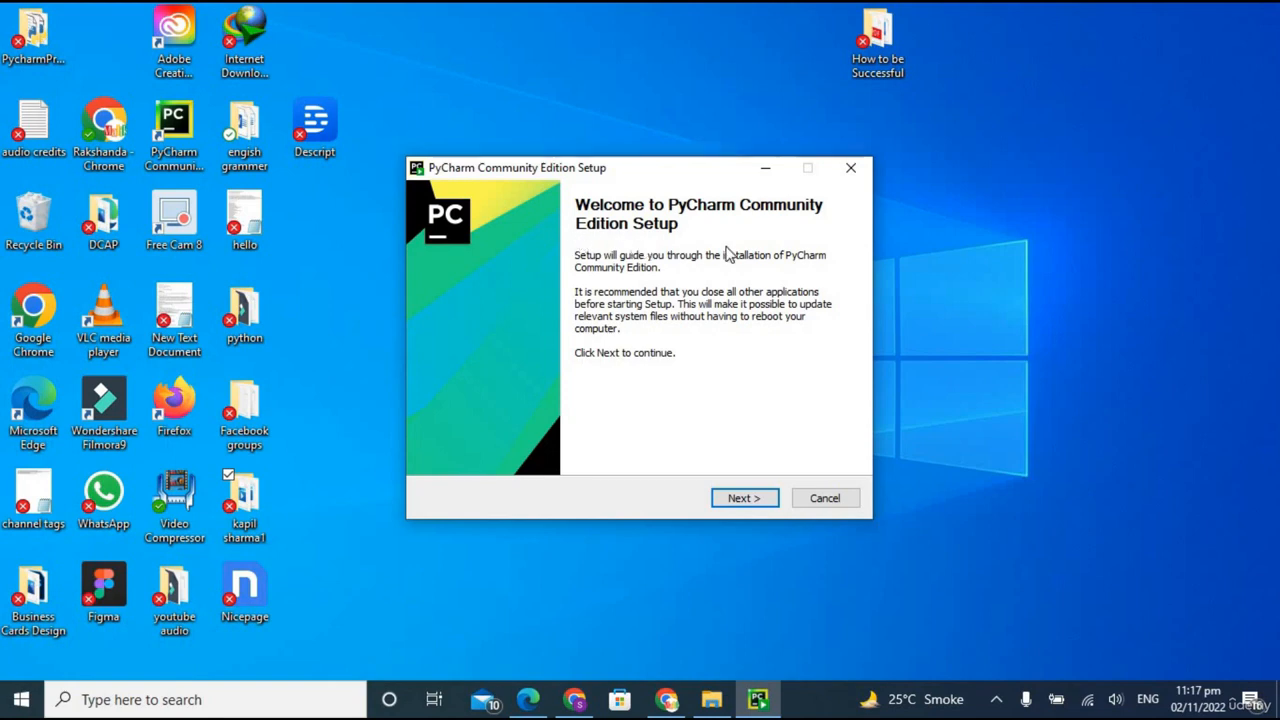
Step: Proceed past the setup welcome page and silently uninstall the old PyCharm Community Edition 2022.1.1
{"action": "left_click", "coordinate": [745, 499]}
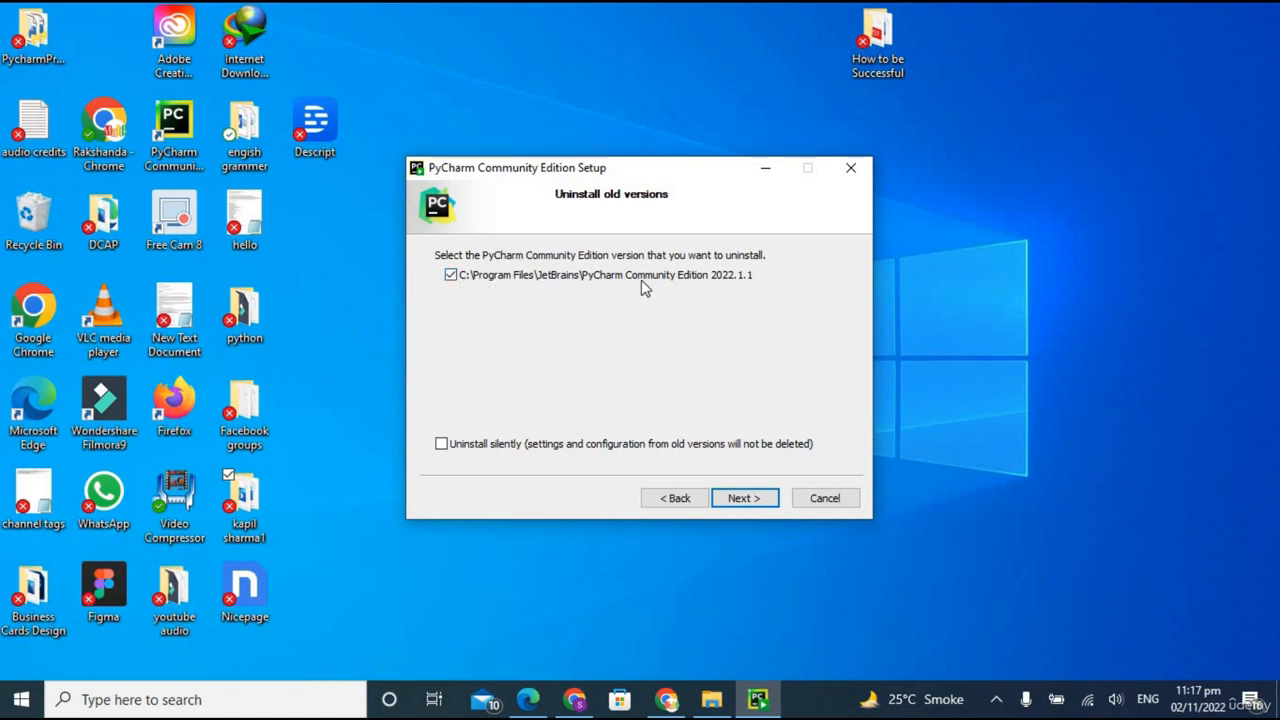
{"action": "left_click", "coordinate": [442, 445]}
{"action": "left_click", "coordinate": [762, 500]}
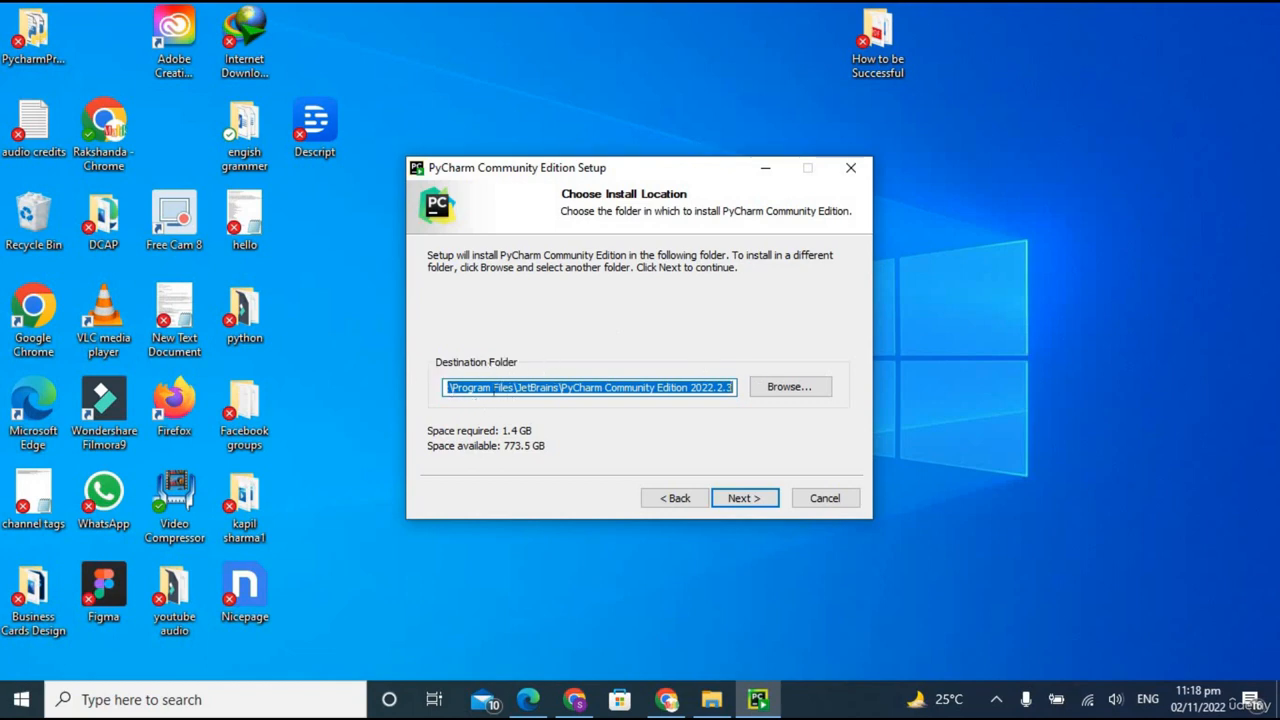
Step: Check the folder browser for the install location, and accept the default PyCharm Community Edition 2022.2.3 destination folder
{"action": "left_click", "coordinate": [764, 387]}
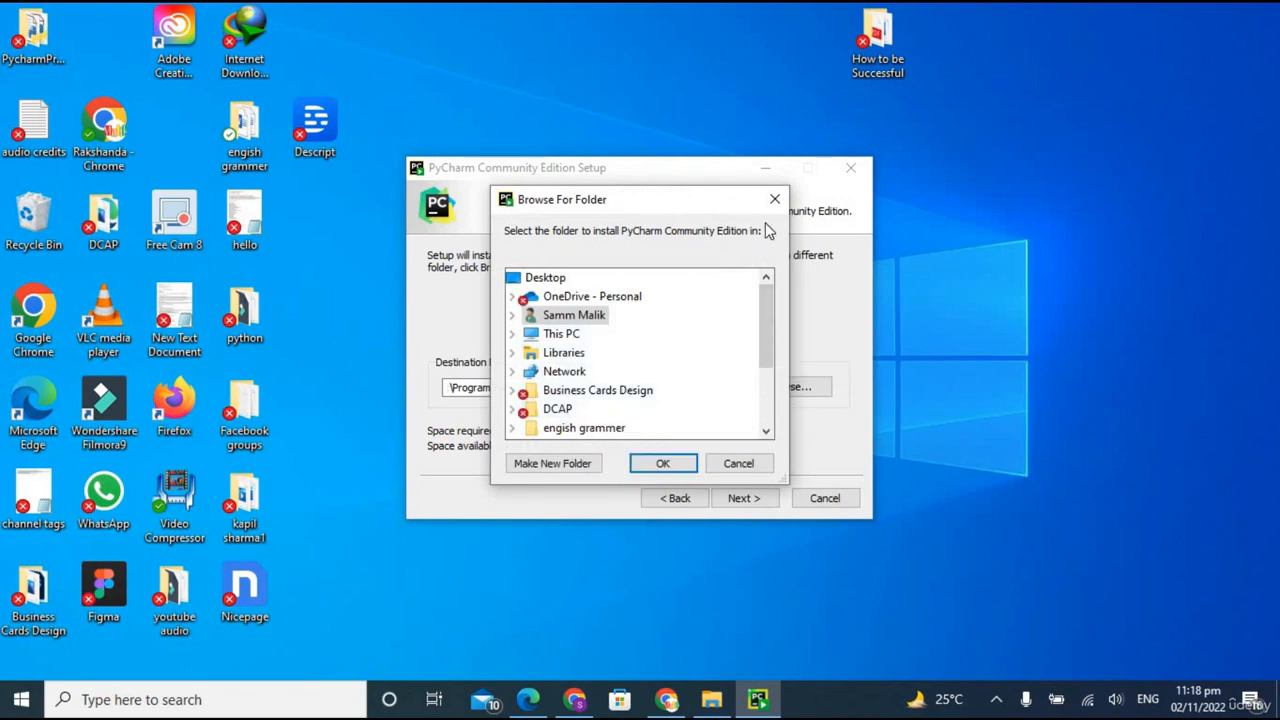
{"action": "key", "text": "Escape"}
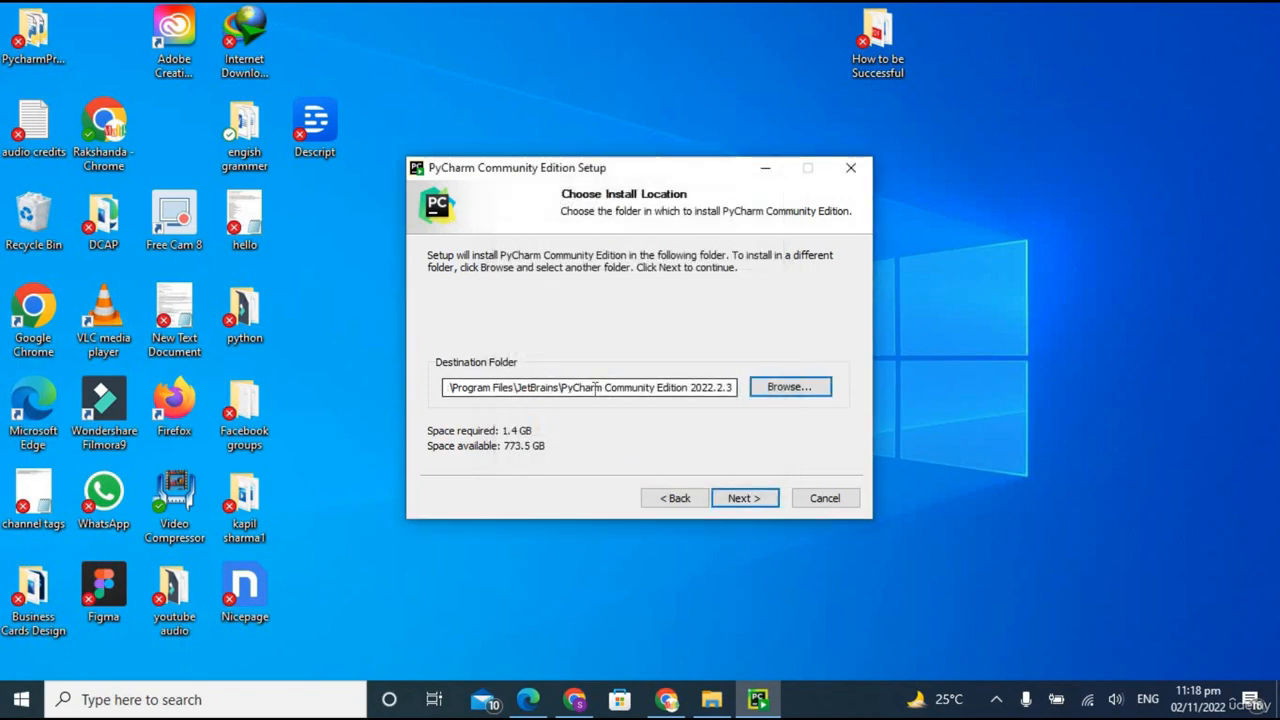
{"action": "left_click", "coordinate": [720, 502]}
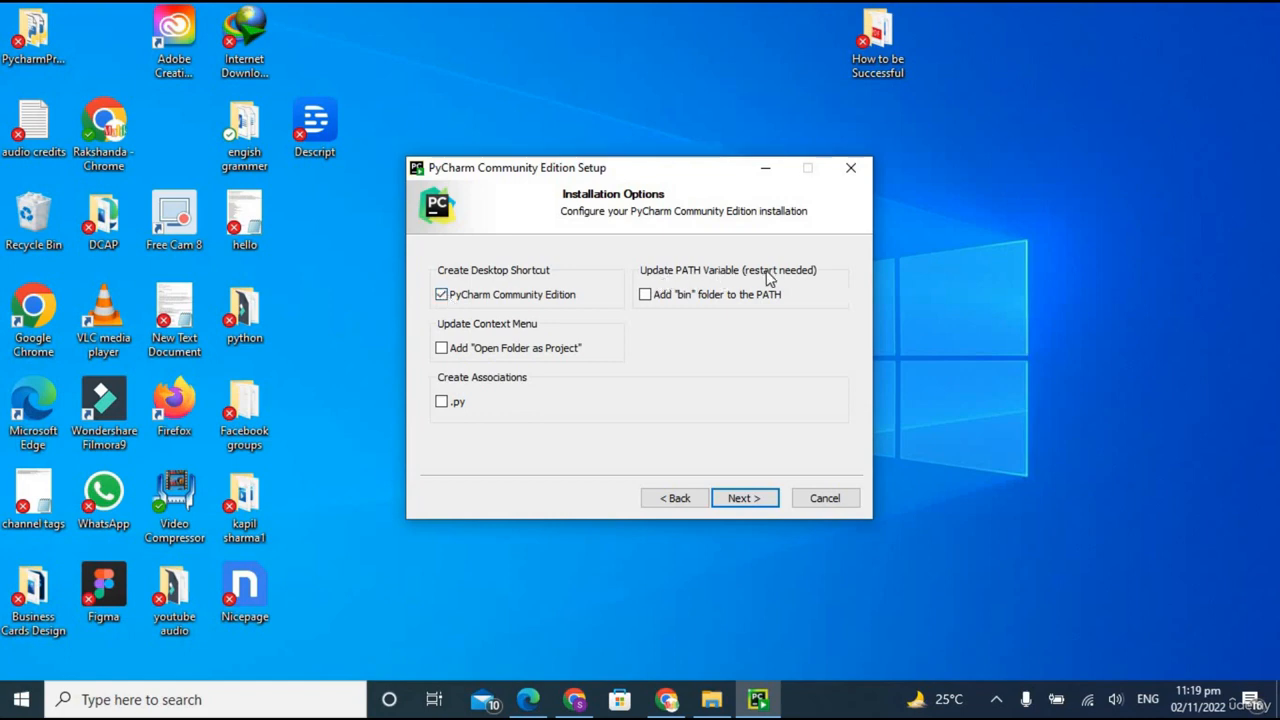
Step: Enable adding the "bin" folder to the PATH and install PyCharm with the JetBrains Start Menu folder
{"action": "left_click", "coordinate": [645, 296]}
{"action": "left_click", "coordinate": [745, 498]}
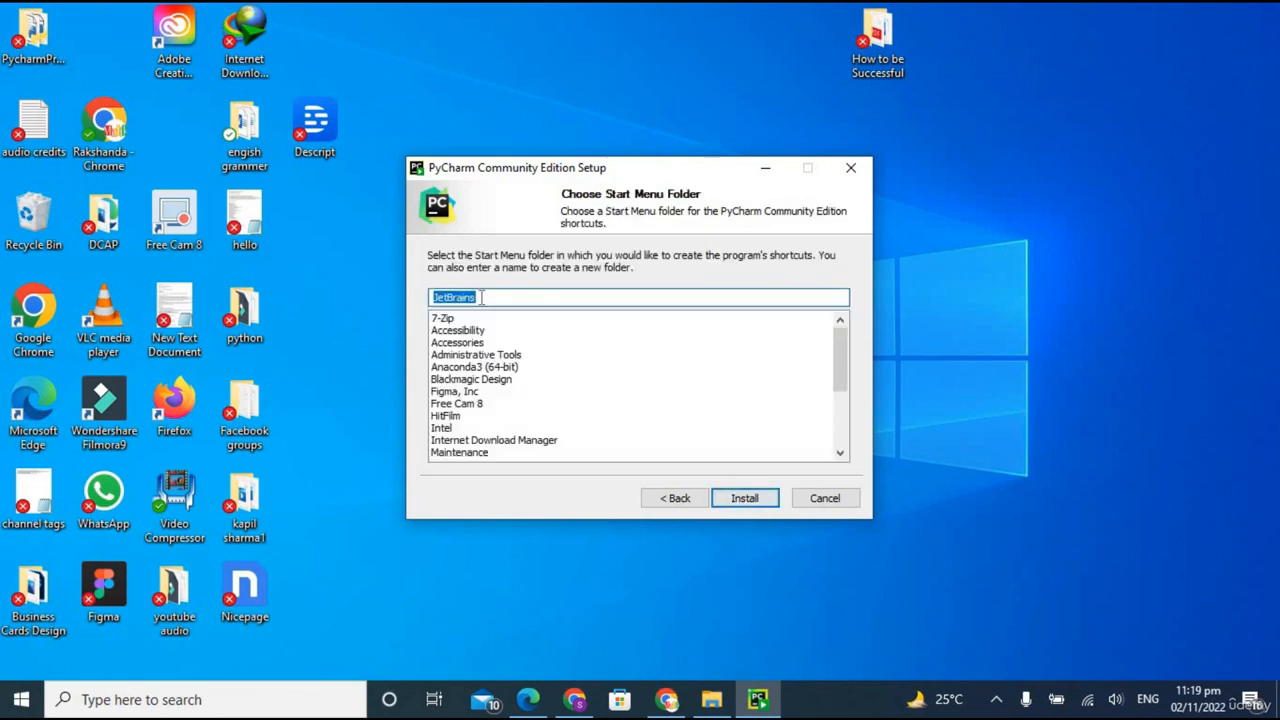
{"action": "left_click", "coordinate": [771, 503]}
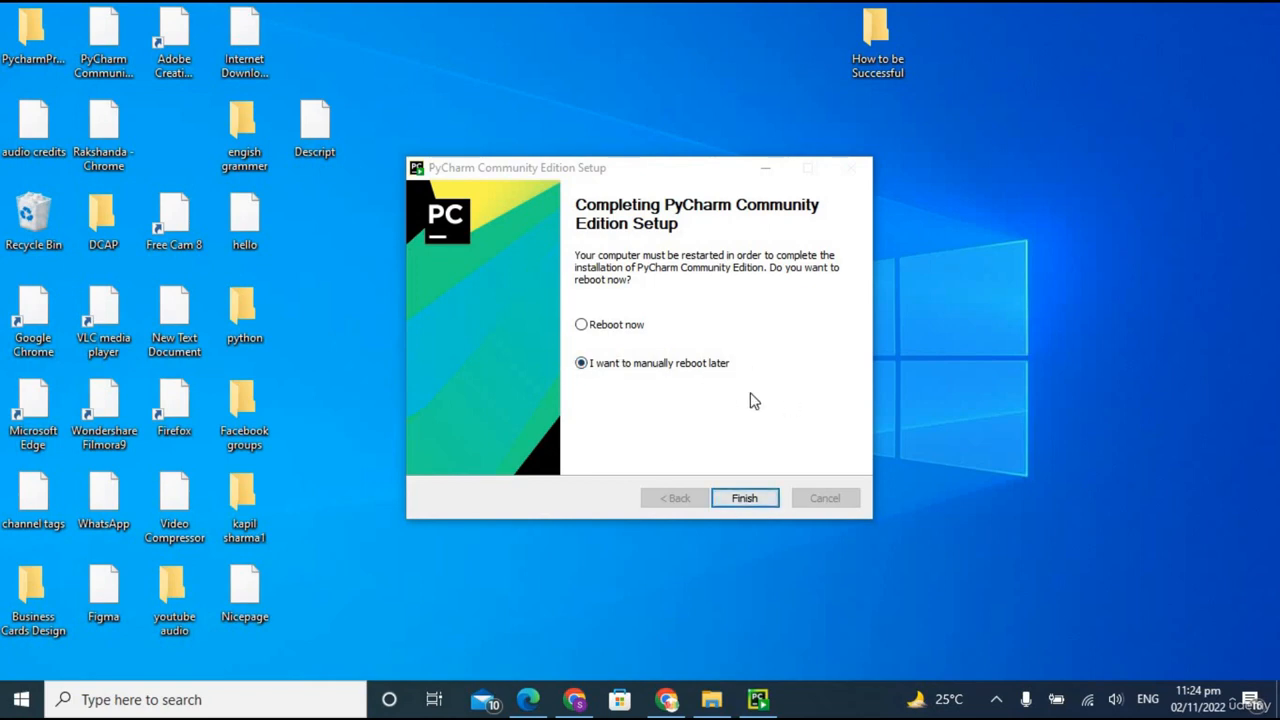
Step: Finish the setup with the manual reboot option, launch PyCharm Community Edition from the desktop and maximize its window
{"action": "left_click", "coordinate": [744, 499]}
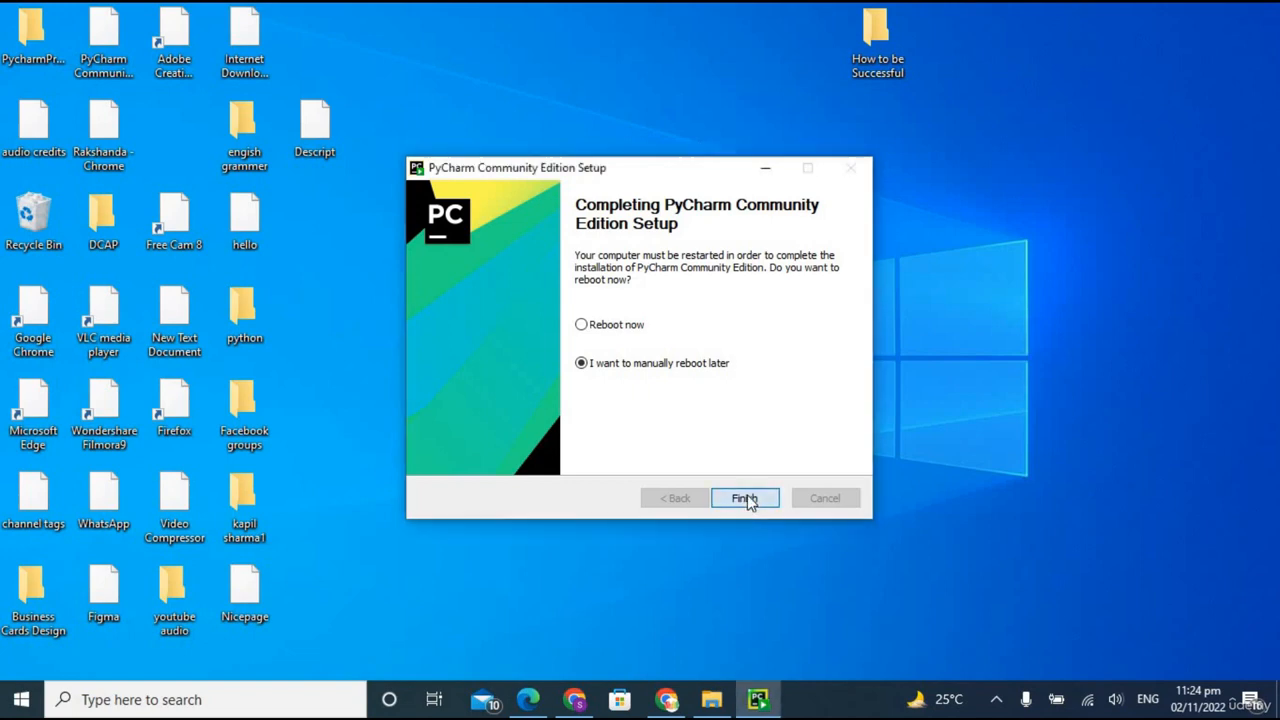
{"action": "left_click", "coordinate": [99, 40]}
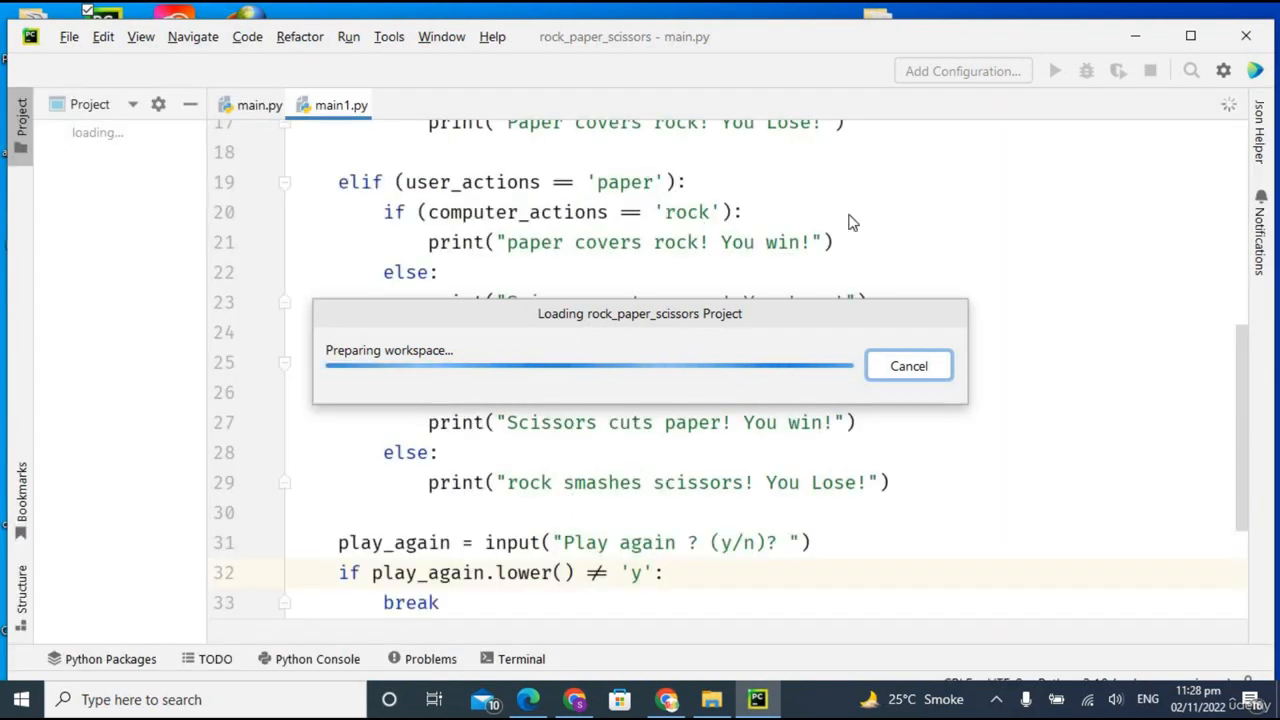
{"action": "left_click", "coordinate": [1193, 37]}
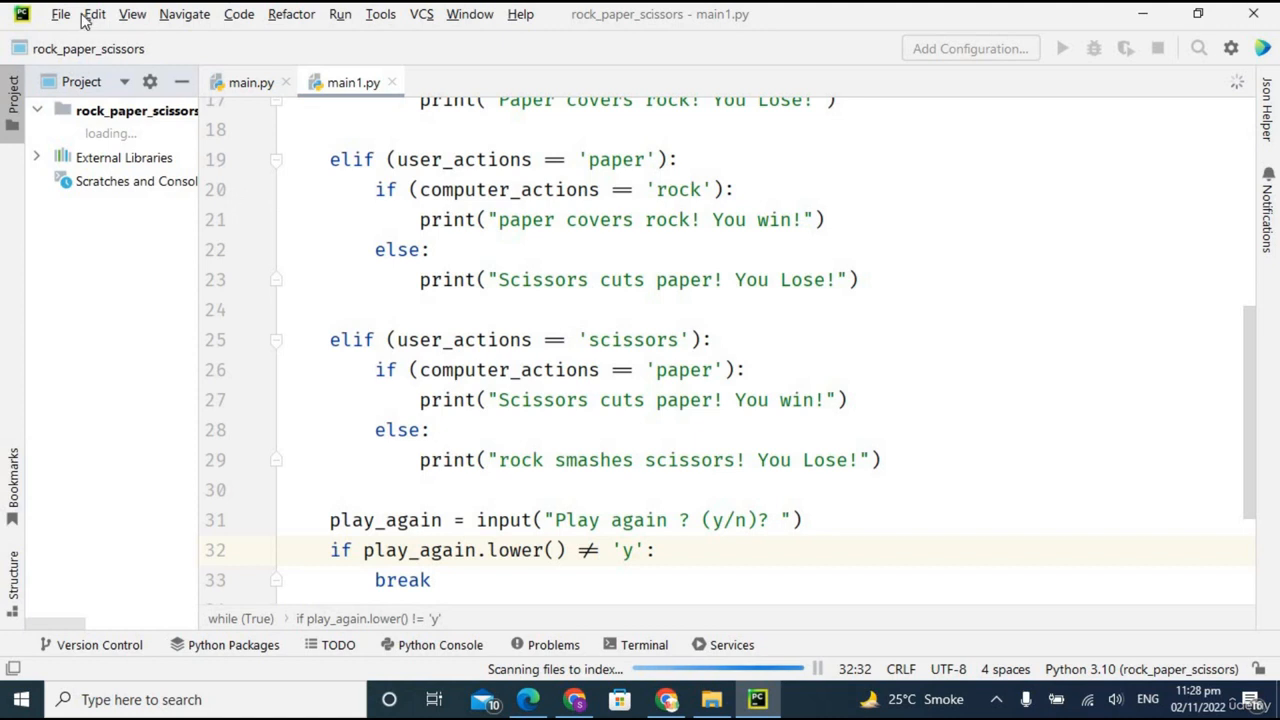
Step: Create a new project named FirstProject with a Virtualenv environment and a main.py welcome script, opening it in a new window
{"action": "left_click", "coordinate": [60, 14]}
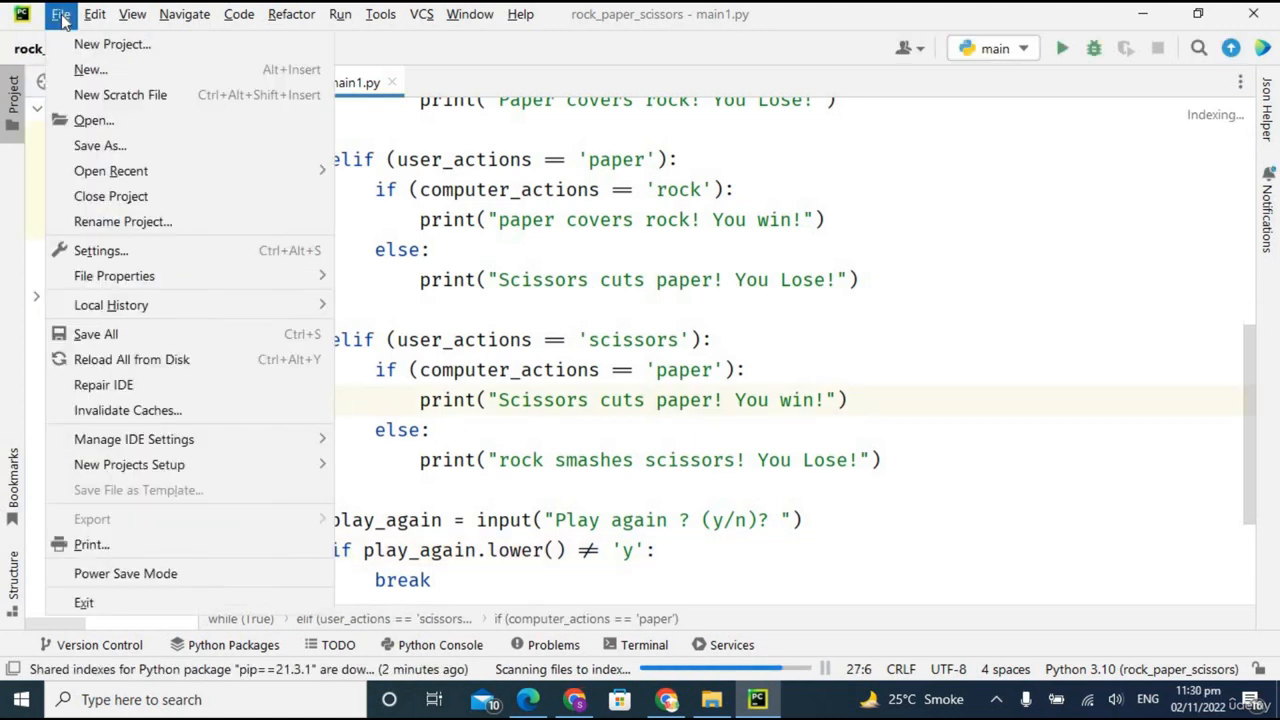
{"action": "left_click", "coordinate": [118, 47]}
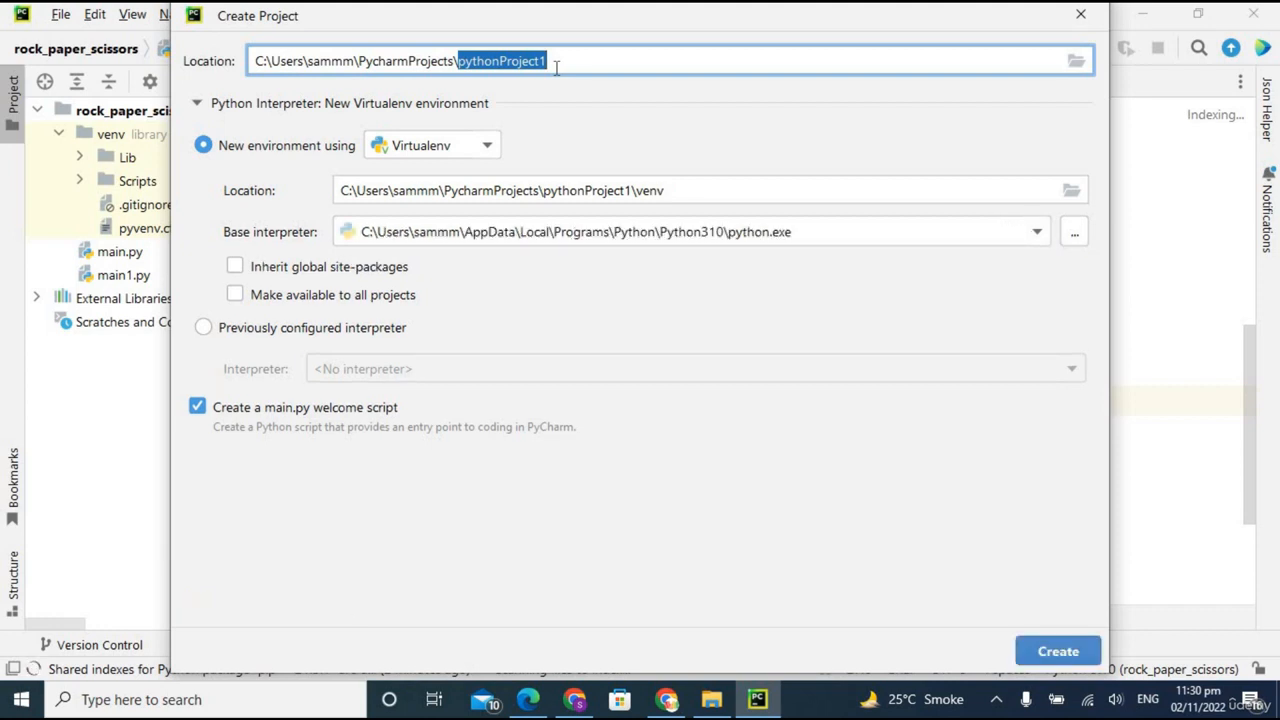
{"action": "key", "text": "BackSpace"}
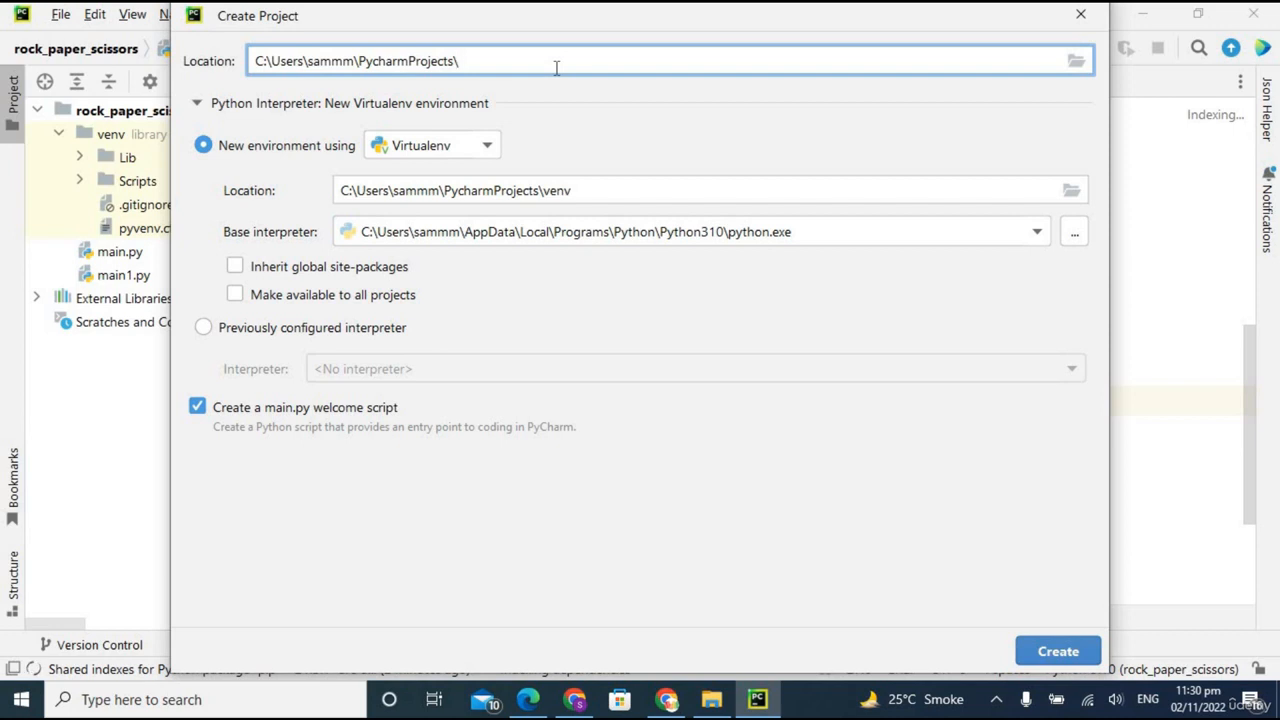
{"action": "type", "text": "FirstProject"}
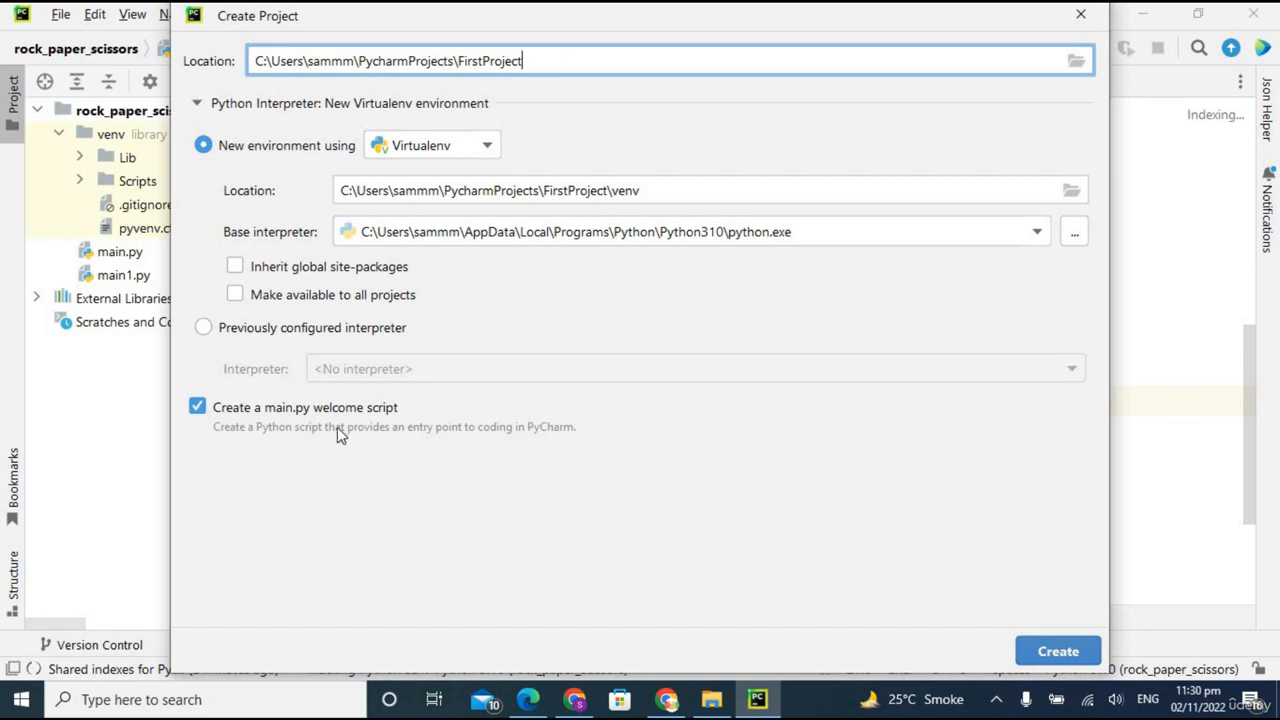
{"action": "left_click", "coordinate": [1058, 652]}
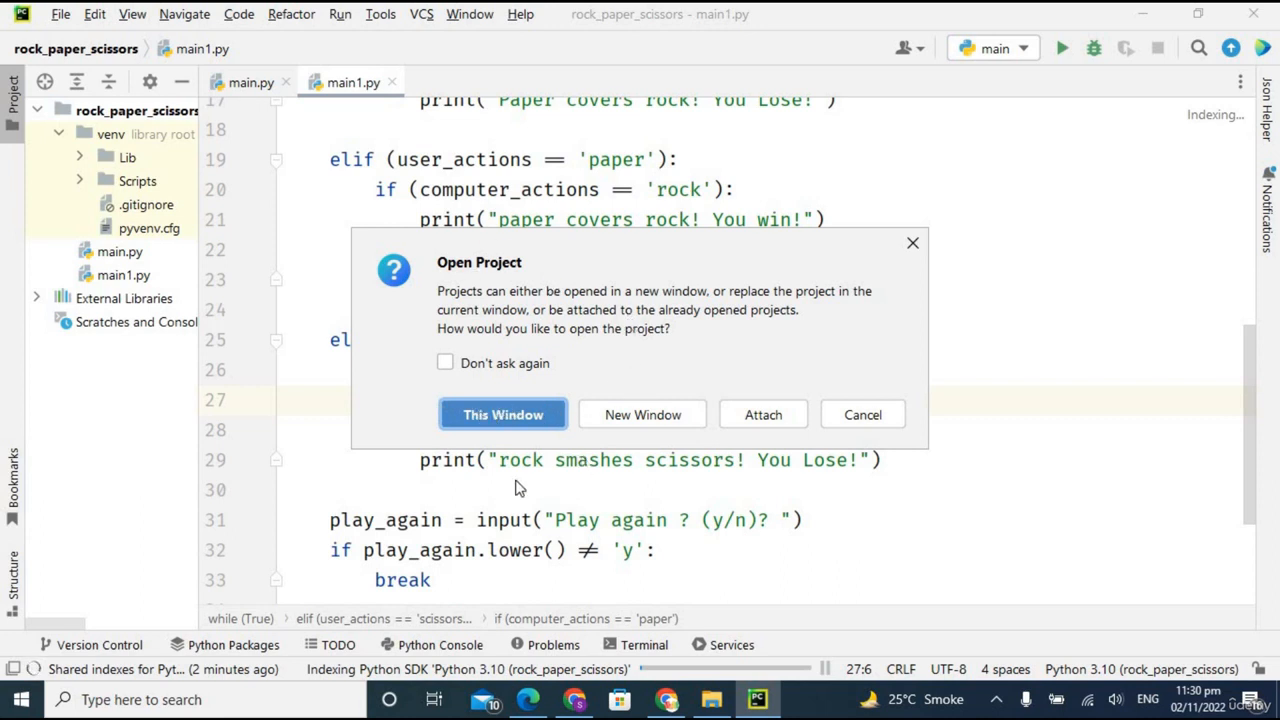
{"action": "left_click", "coordinate": [648, 435]}
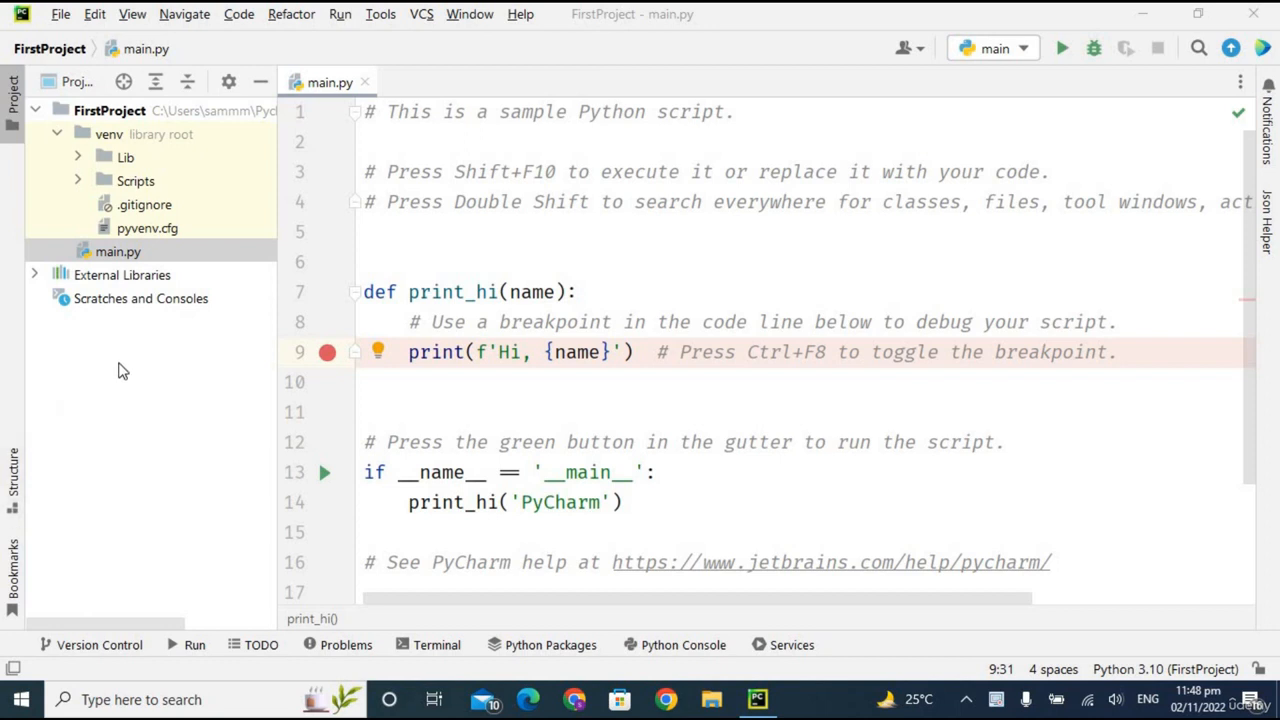
Step: Run the sample main.py script, examine its printed output, and hide the run results
{"action": "left_click", "coordinate": [400, 182]}
{"action": "left_click", "coordinate": [400, 180]}
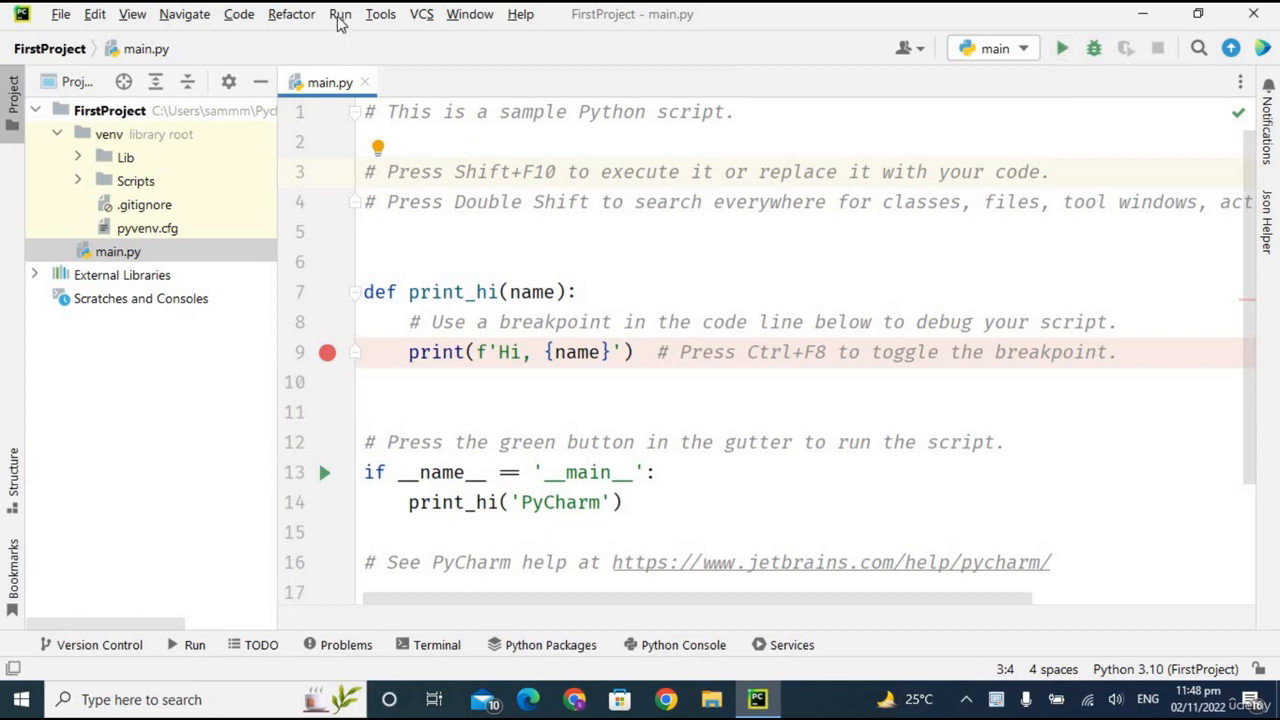
{"action": "left_click", "coordinate": [1063, 49]}
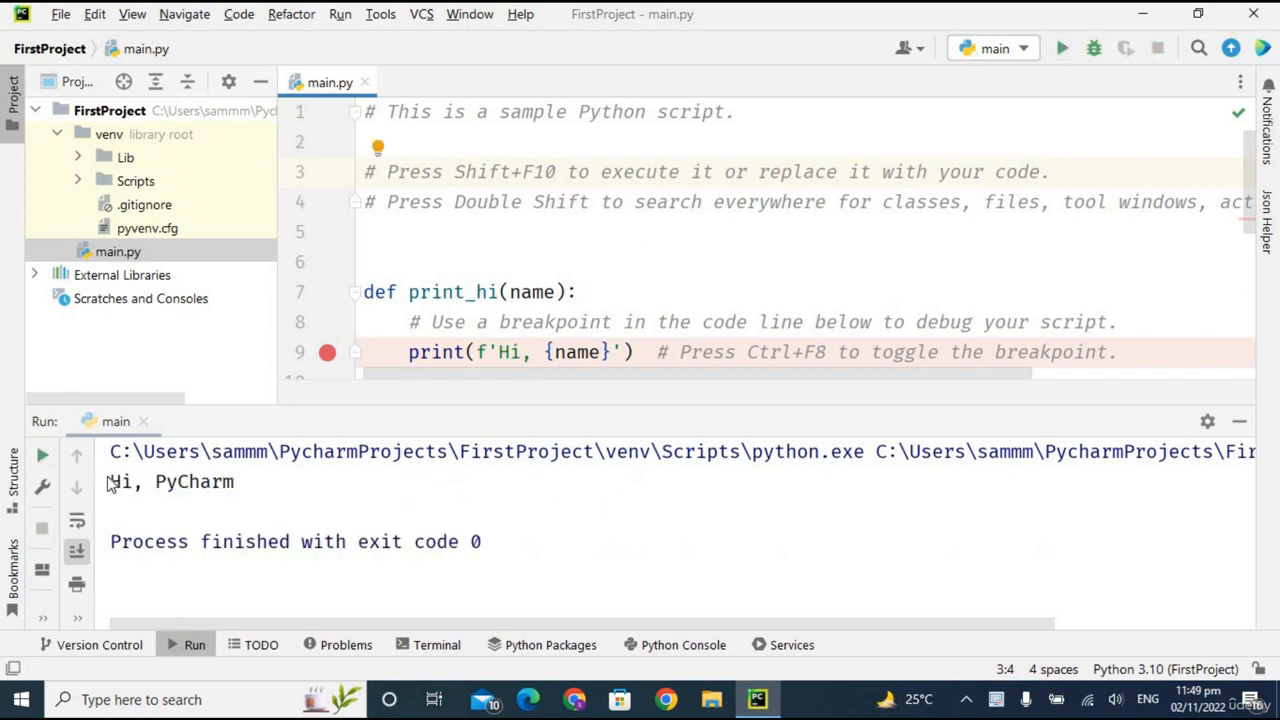
{"action": "left_click_drag", "start_coordinate": [112, 482], "coordinate": [214, 482]}
{"action": "left_click", "coordinate": [214, 482]}
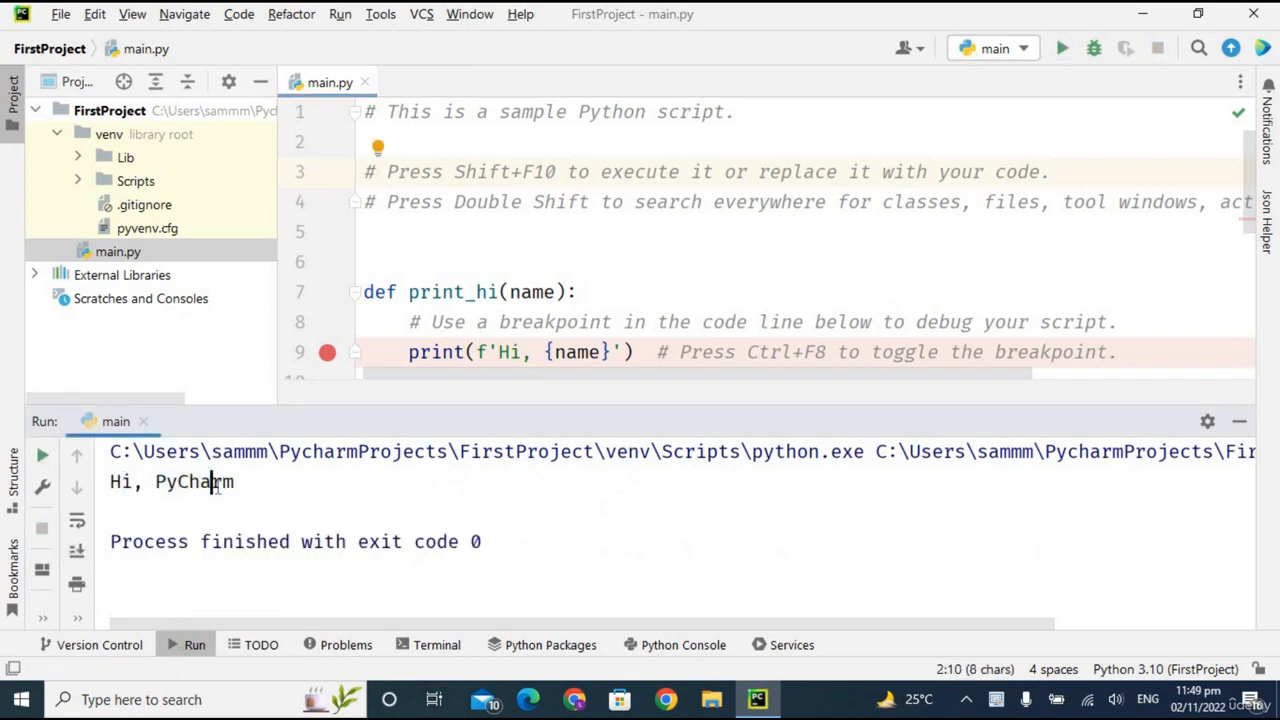
{"action": "left_click", "coordinate": [1239, 421]}
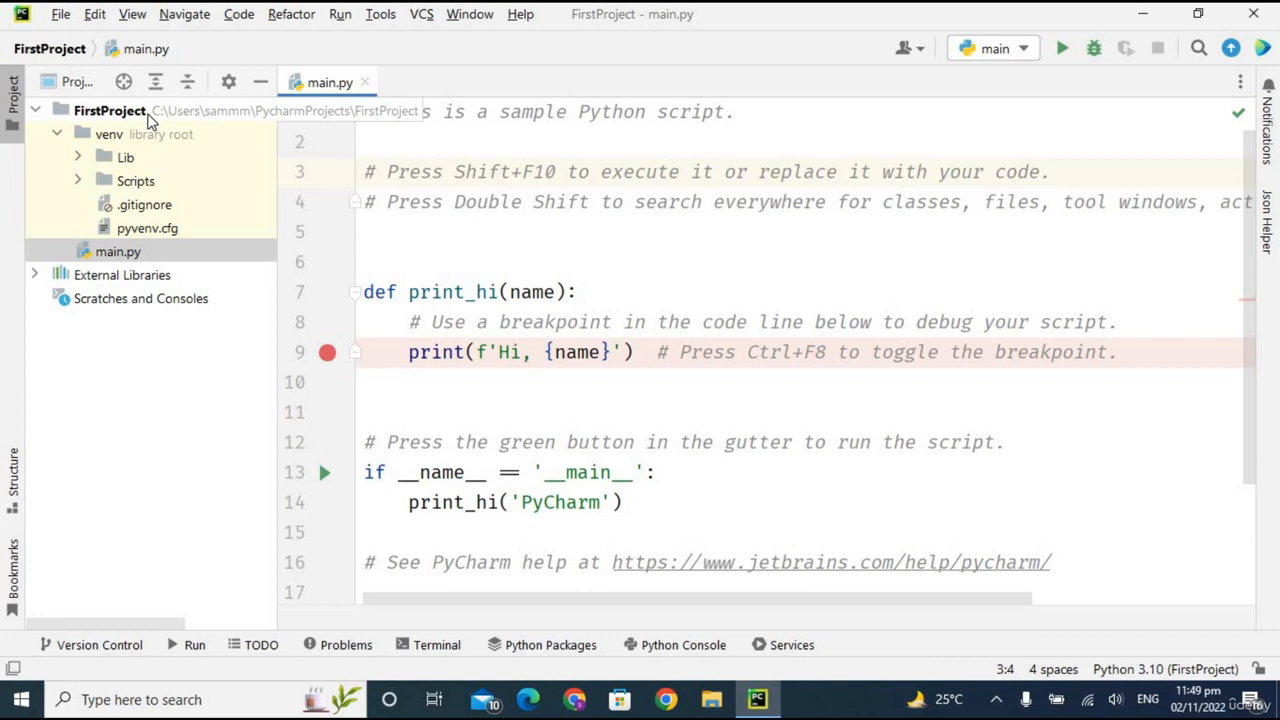
Step: Create a new Python file named hello in the FirstProject root folder
{"action": "left_click", "coordinate": [128, 117]}
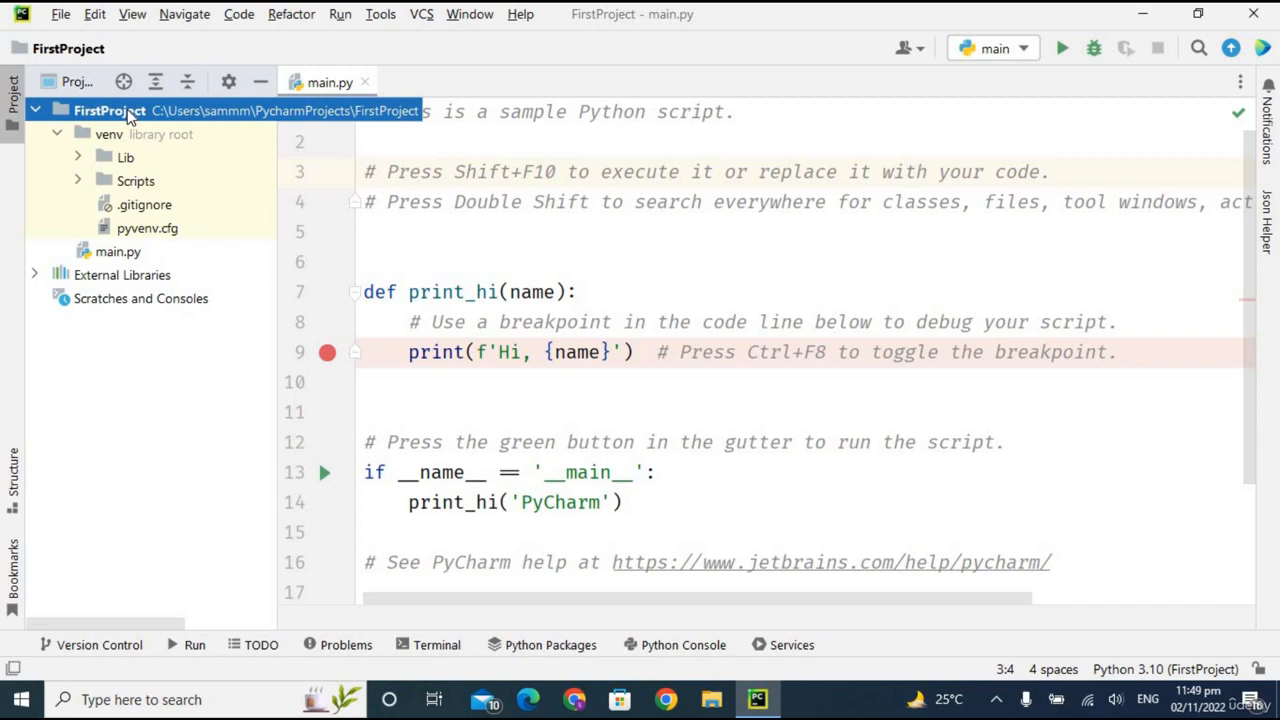
{"action": "right_click", "coordinate": [130, 116]}
{"action": "mouse_move", "coordinate": [210, 48]}
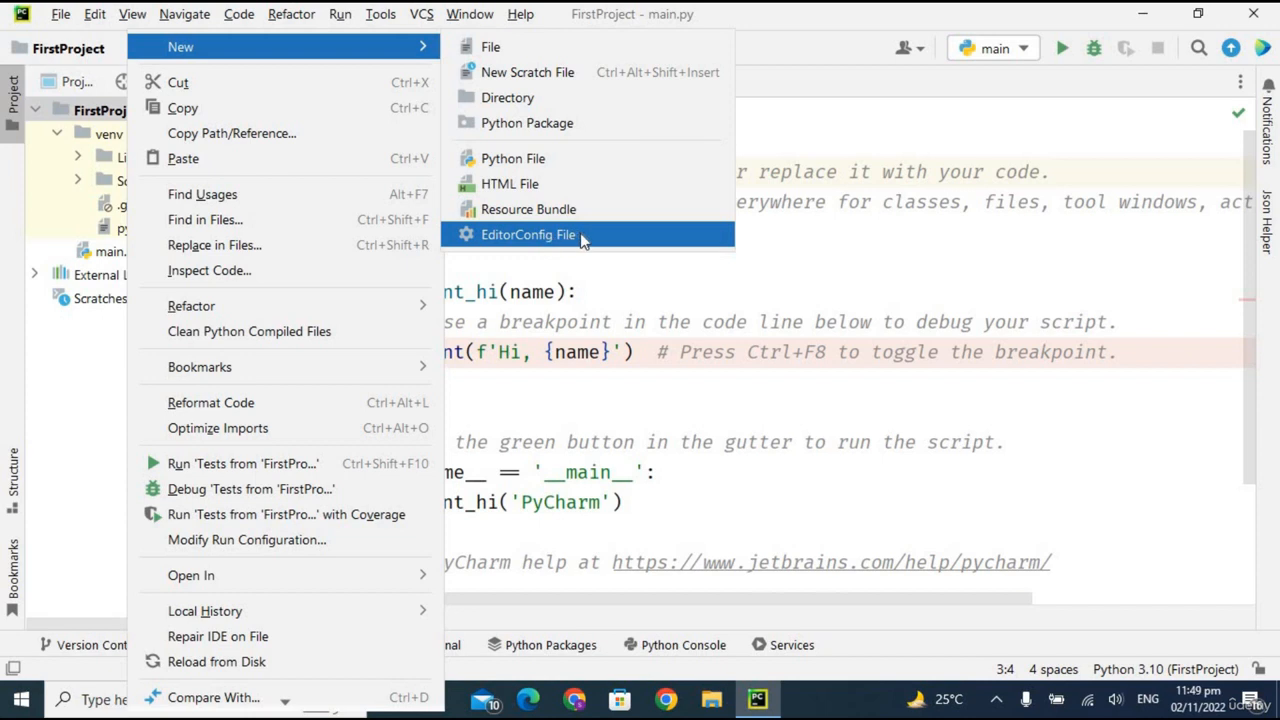
{"action": "left_click", "coordinate": [505, 165]}
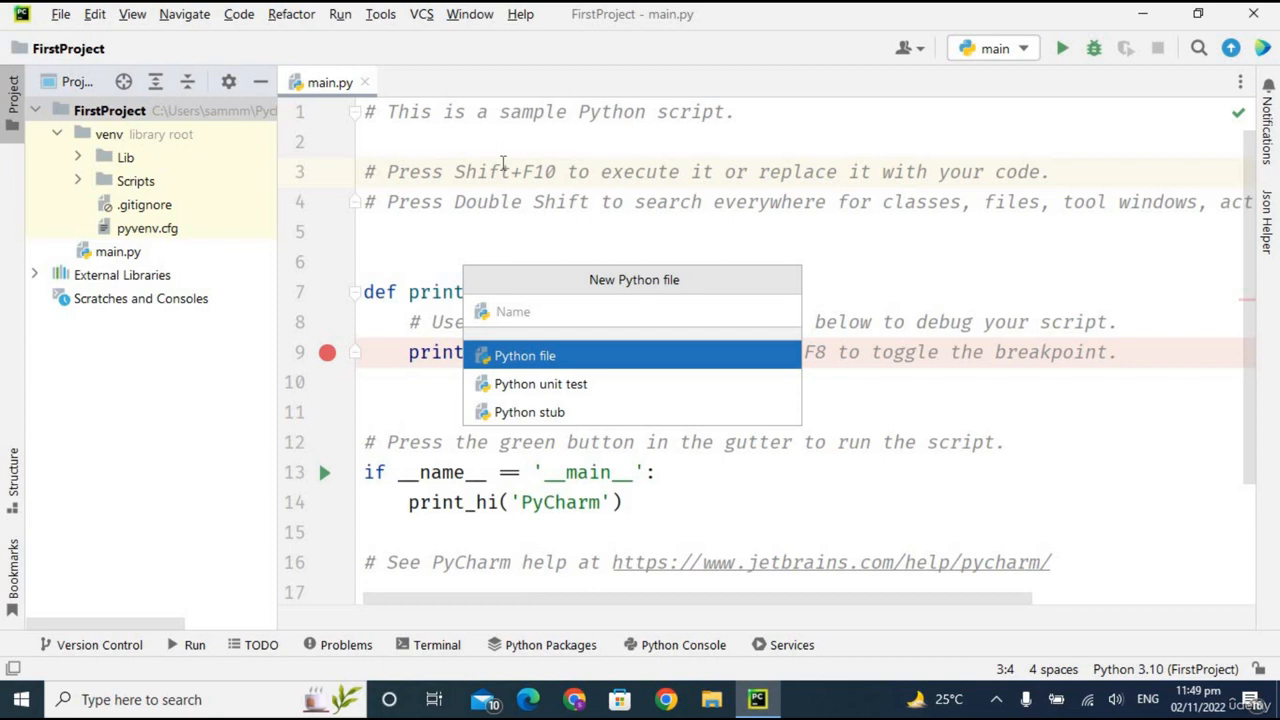
{"action": "type", "text": "hello"}
{"action": "key", "text": "Return"}
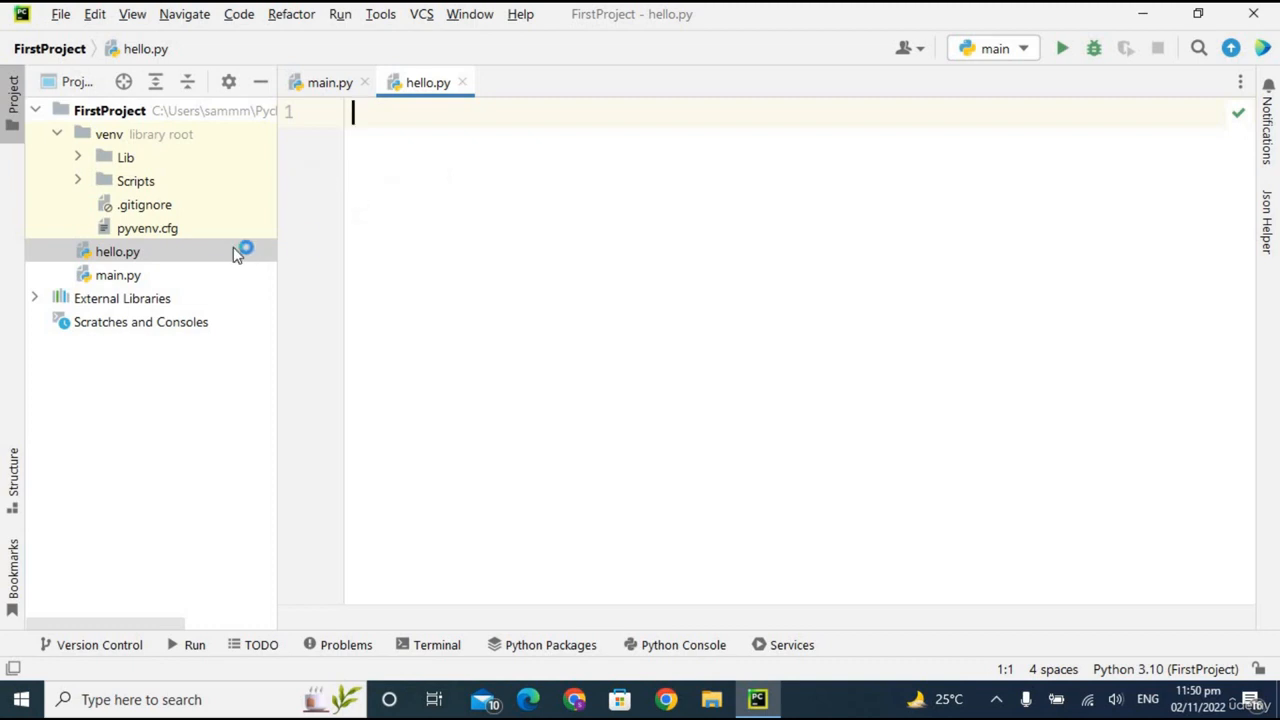
Step: Look at hello.py and main.py in the project tree and switch between their editors, ending on hello.py
{"action": "left_click", "coordinate": [131, 256]}
{"action": "left_click", "coordinate": [135, 278]}
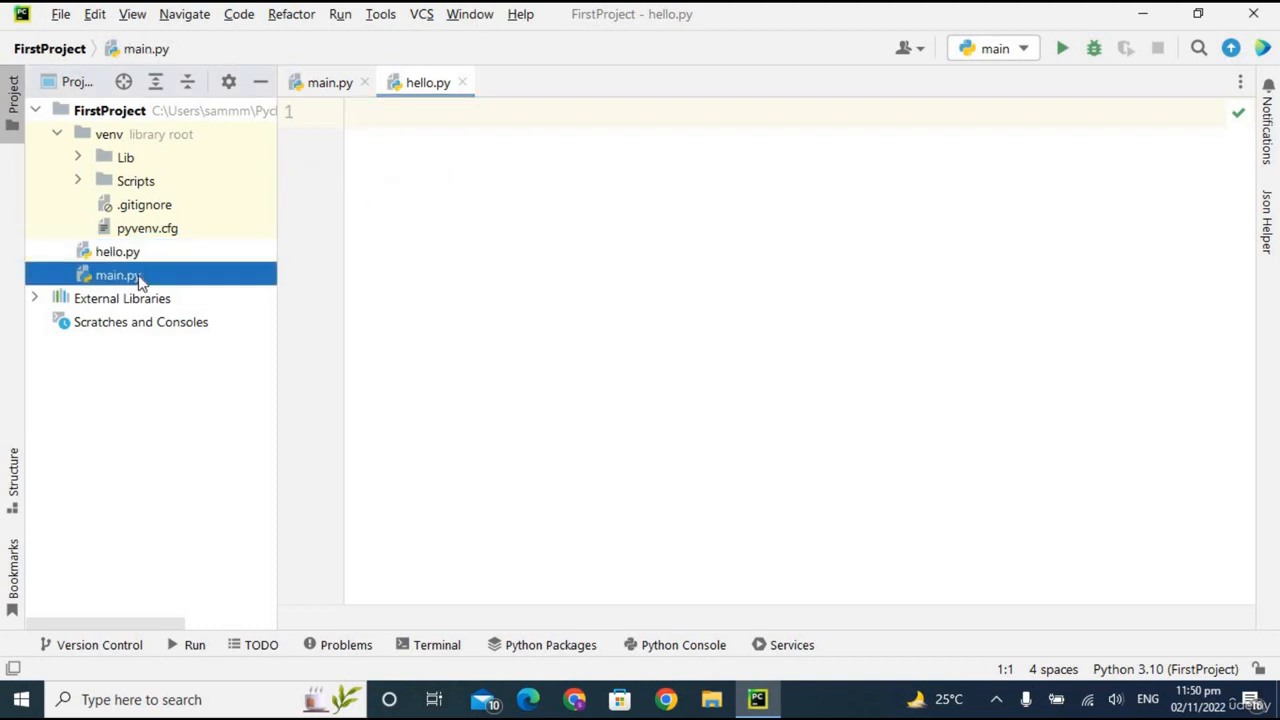
{"action": "left_click", "coordinate": [100, 253]}
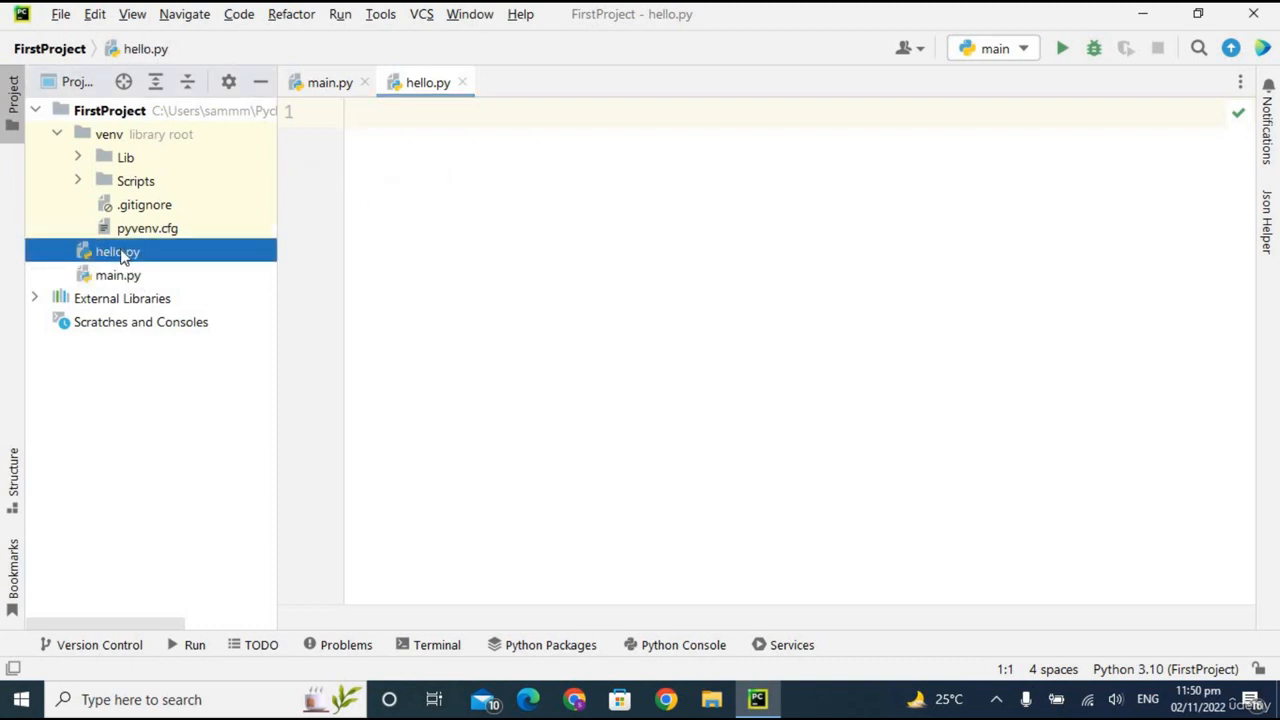
{"action": "left_click", "coordinate": [146, 277]}
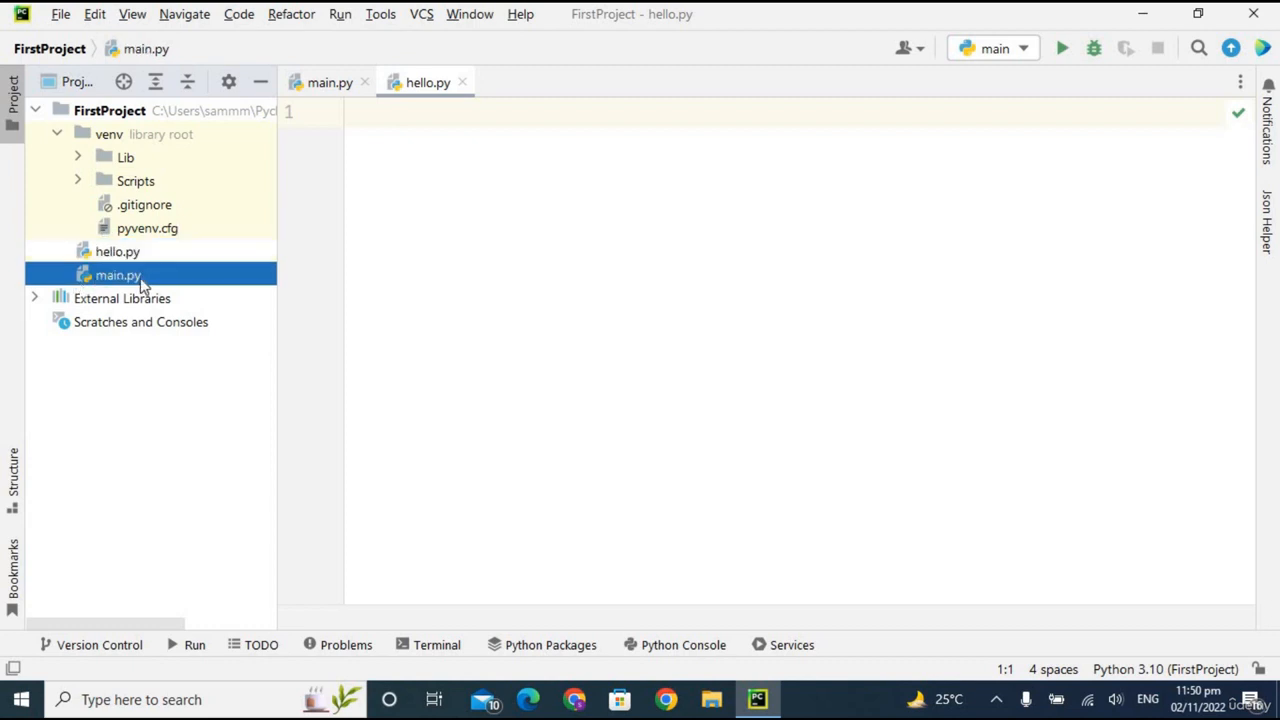
{"action": "left_click", "coordinate": [316, 84]}
{"action": "left_click", "coordinate": [424, 83]}
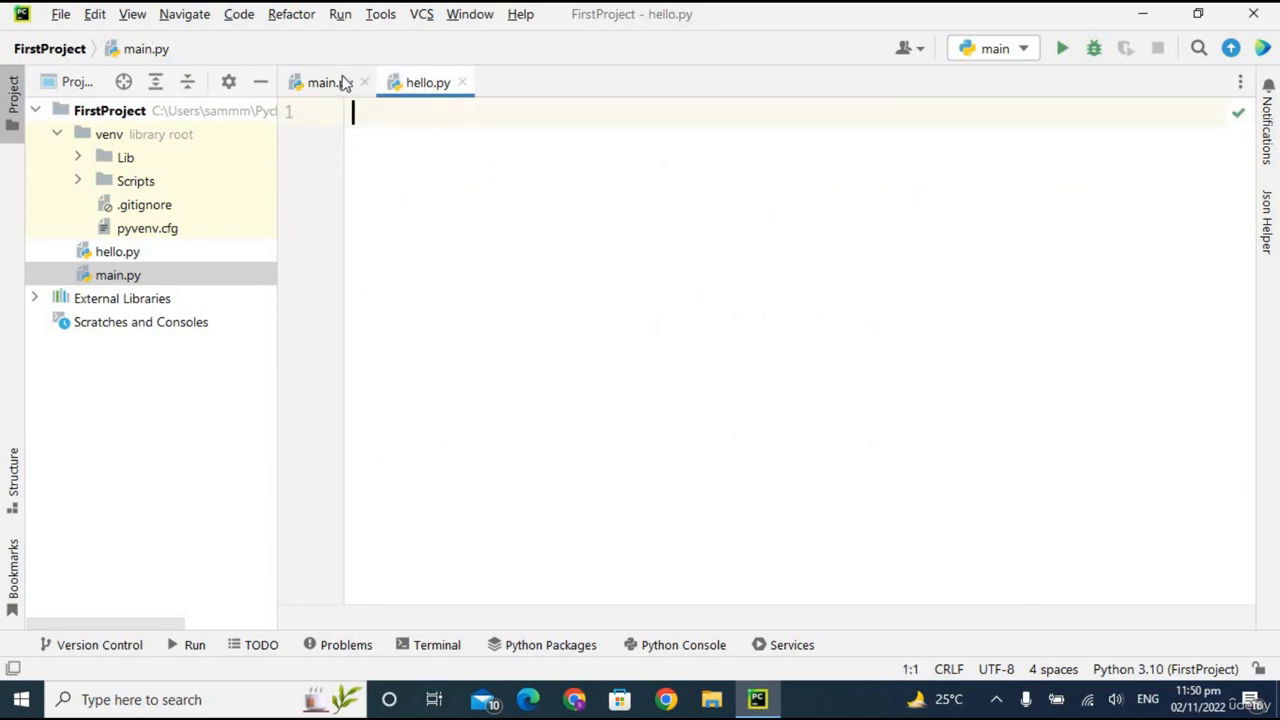
{"action": "left_click", "coordinate": [338, 83]}
{"action": "left_click", "coordinate": [410, 88]}
Step: Review the last run output of main, the project errors and the problems listed for the current file
{"action": "left_click", "coordinate": [195, 647]}
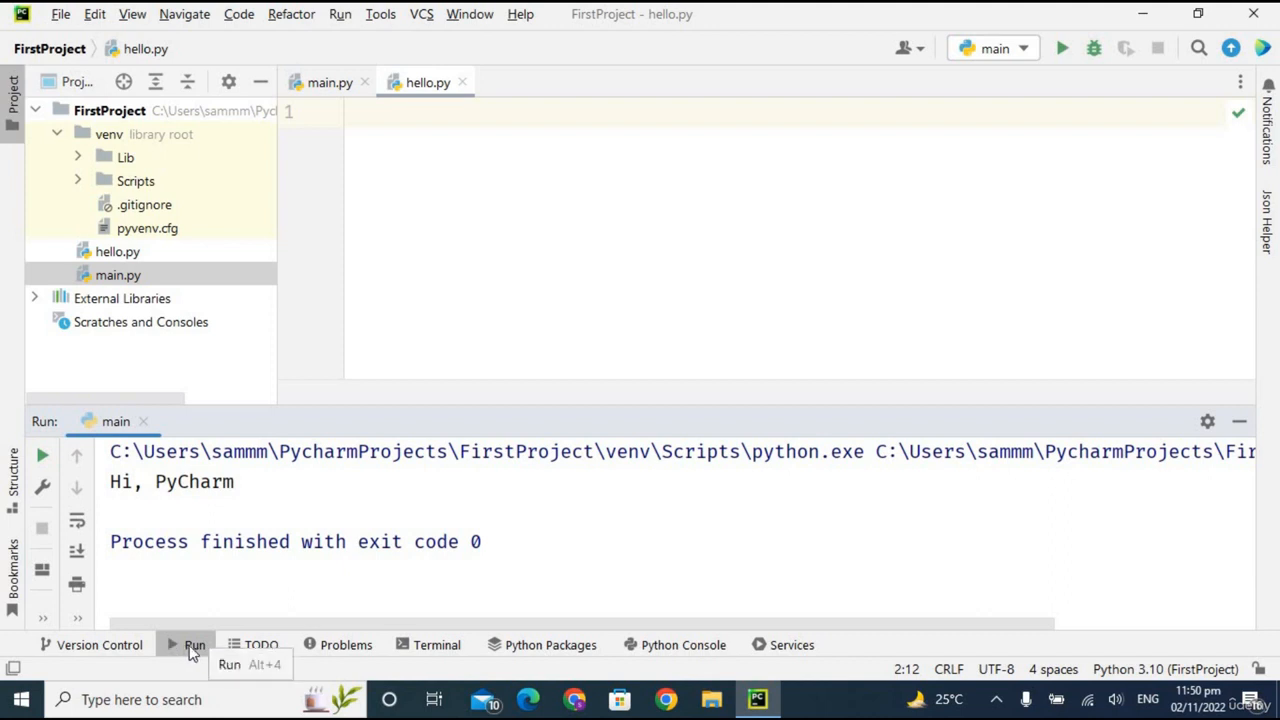
{"action": "left_click", "coordinate": [339, 648]}
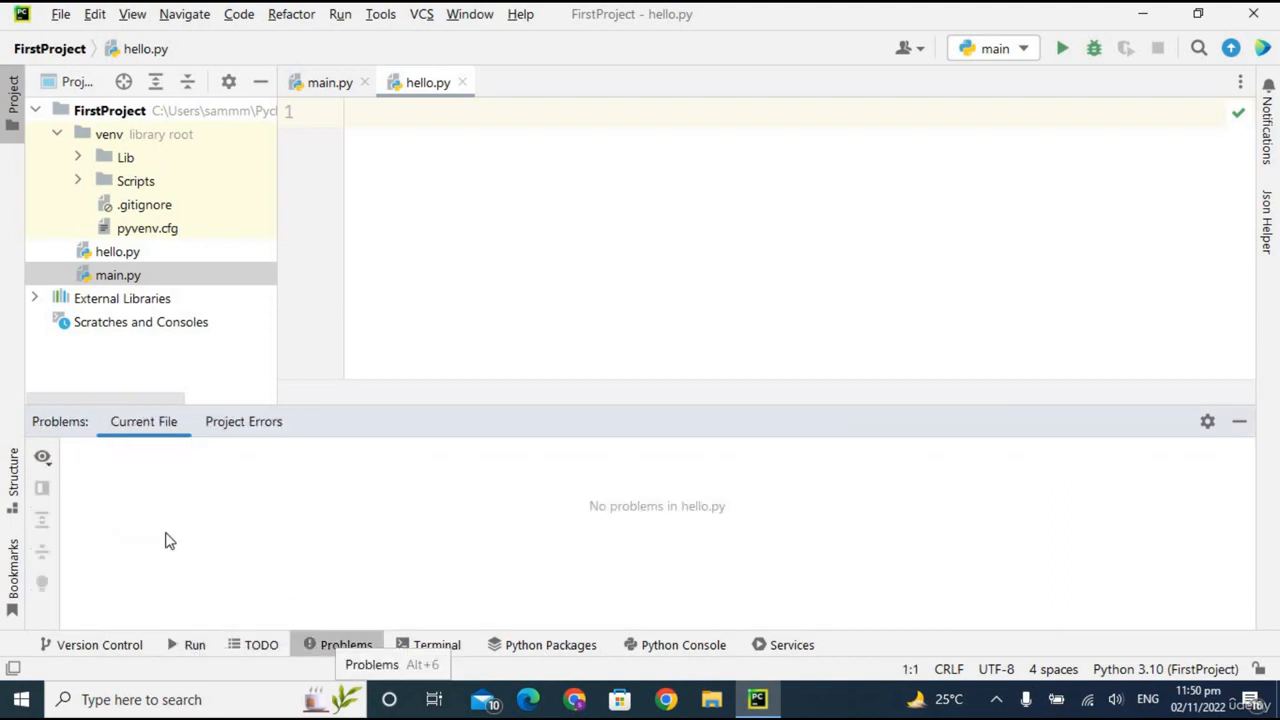
{"action": "left_click", "coordinate": [249, 440]}
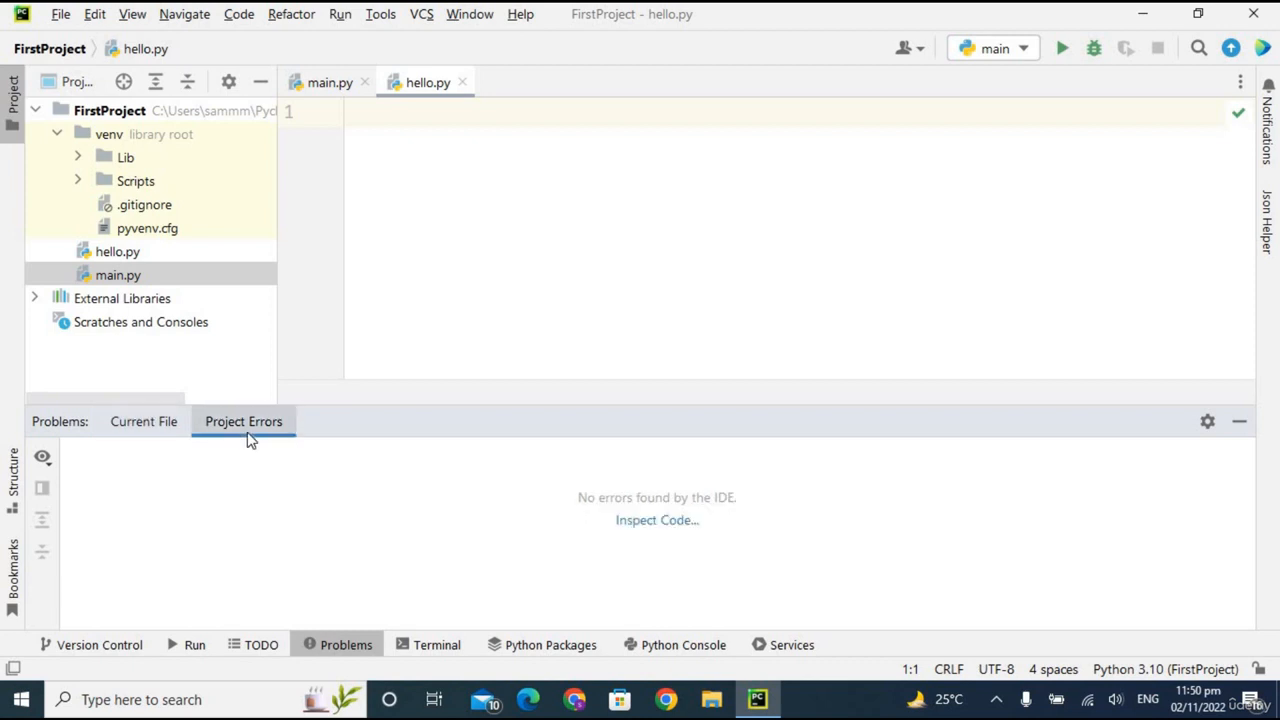
{"action": "left_click", "coordinate": [157, 421]}
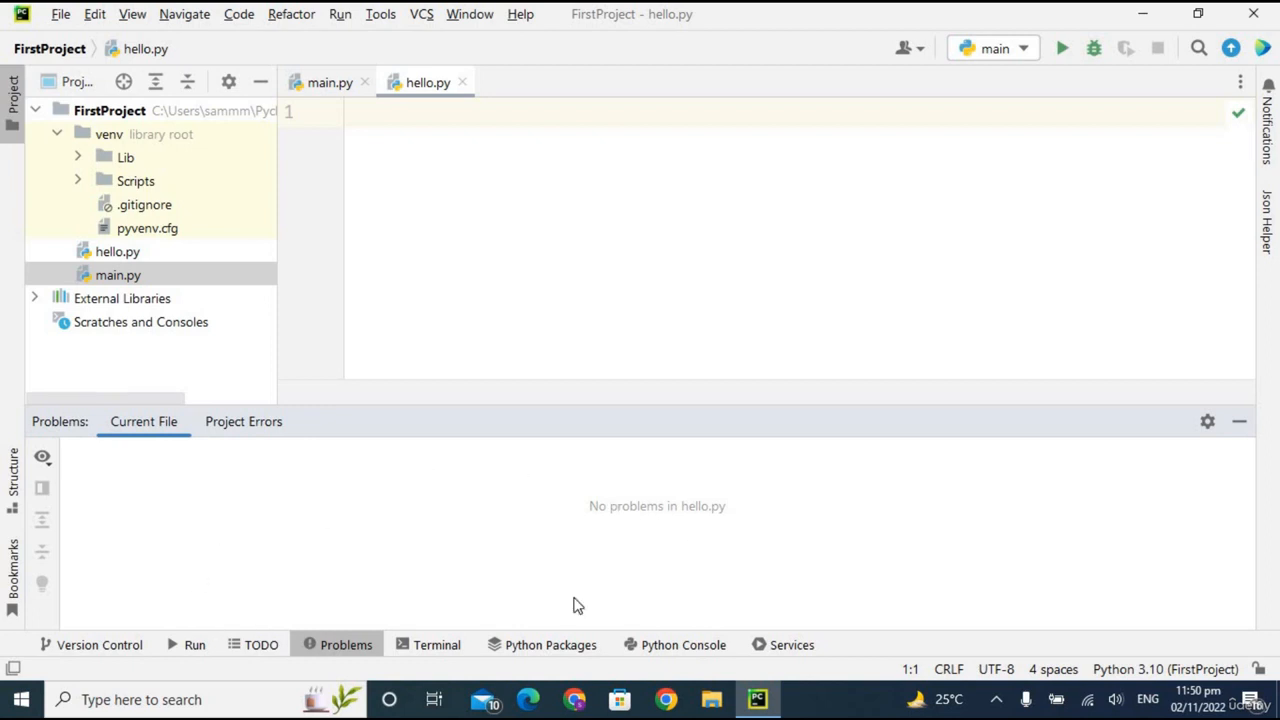
Step: Draft the command "pip install pillow" in the project terminal and clear it without running it
{"action": "left_click", "coordinate": [420, 650]}
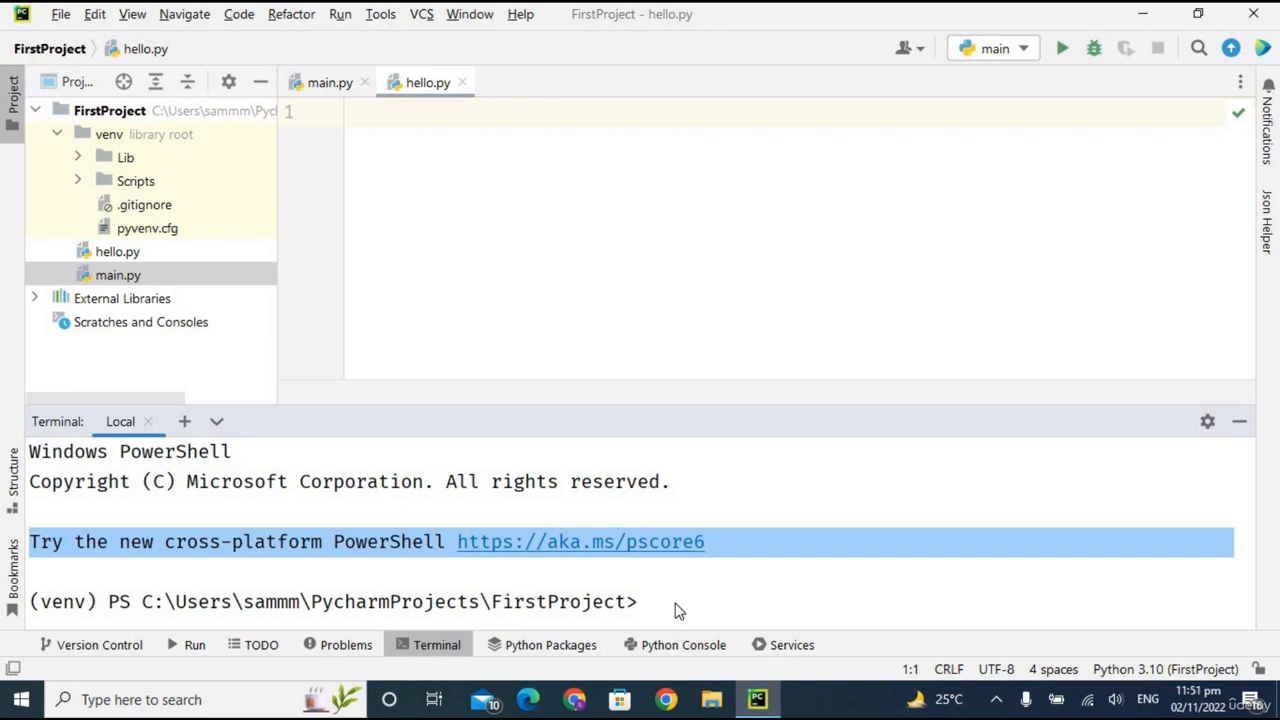
{"action": "type", "text": "pip install pillow"}
{"action": "key", "text": "BackSpace"}
{"action": "key", "text": "Escape"}
Step: Search the Python packages for "translate", install the latest version of the translate package, and hide the package list
{"action": "left_click", "coordinate": [519, 648]}
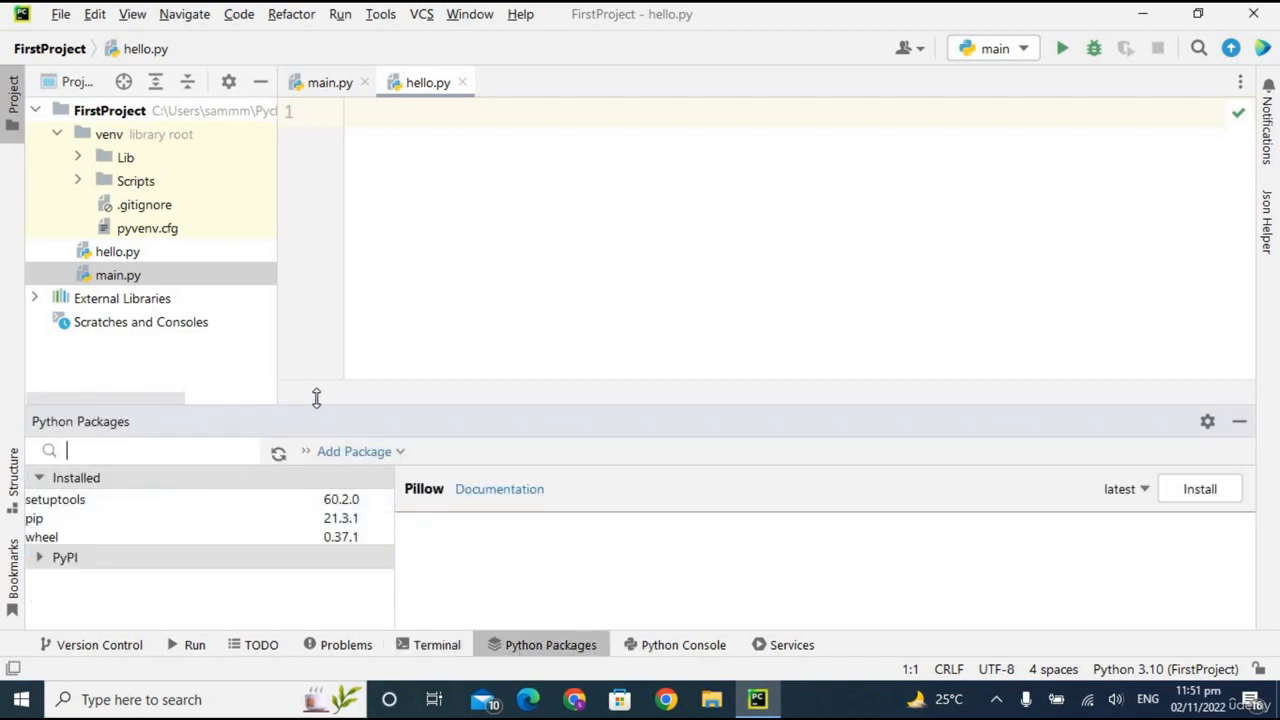
{"action": "left_click_drag", "start_coordinate": [316, 398], "coordinate": [338, 261]}
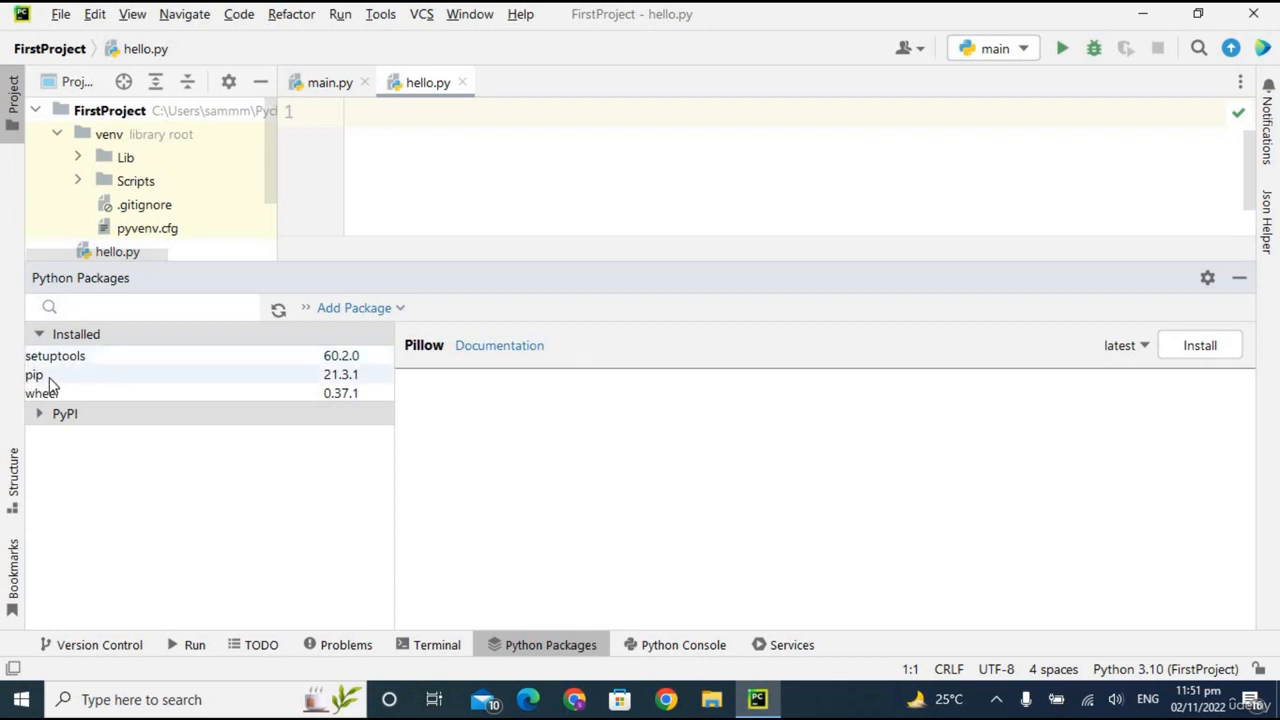
{"action": "left_click", "coordinate": [222, 302]}
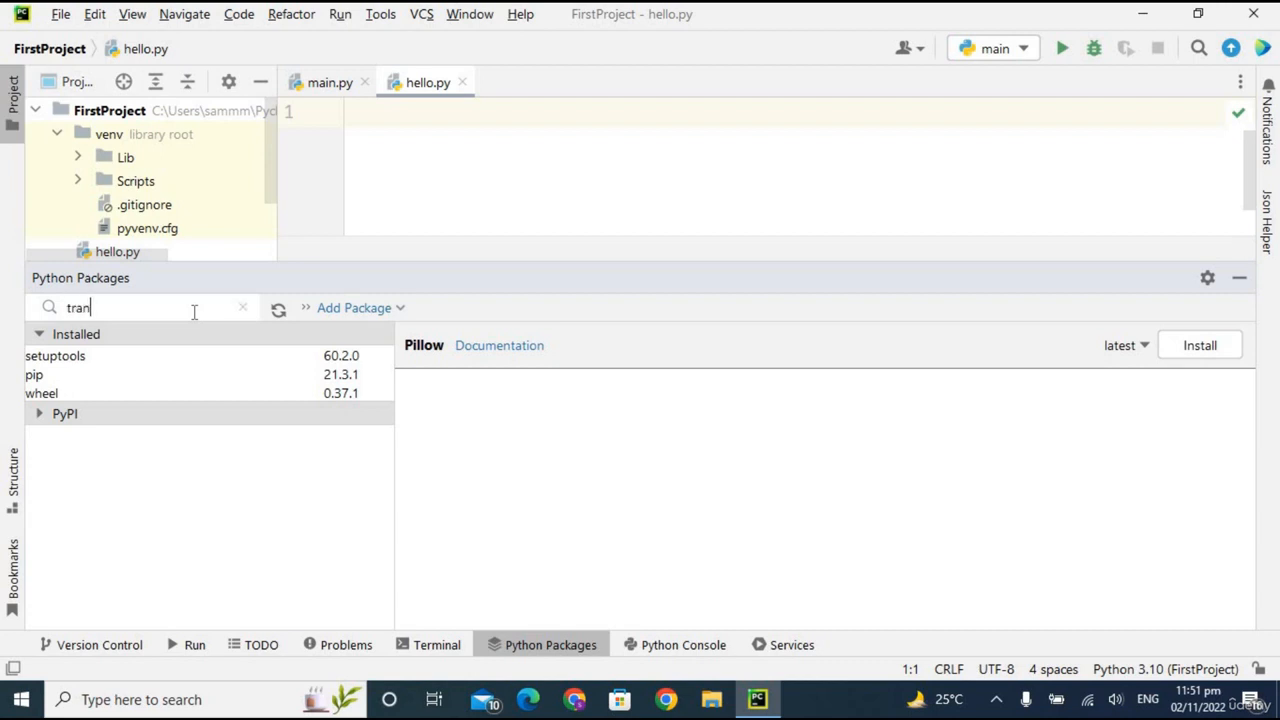
{"action": "type", "text": "slate"}
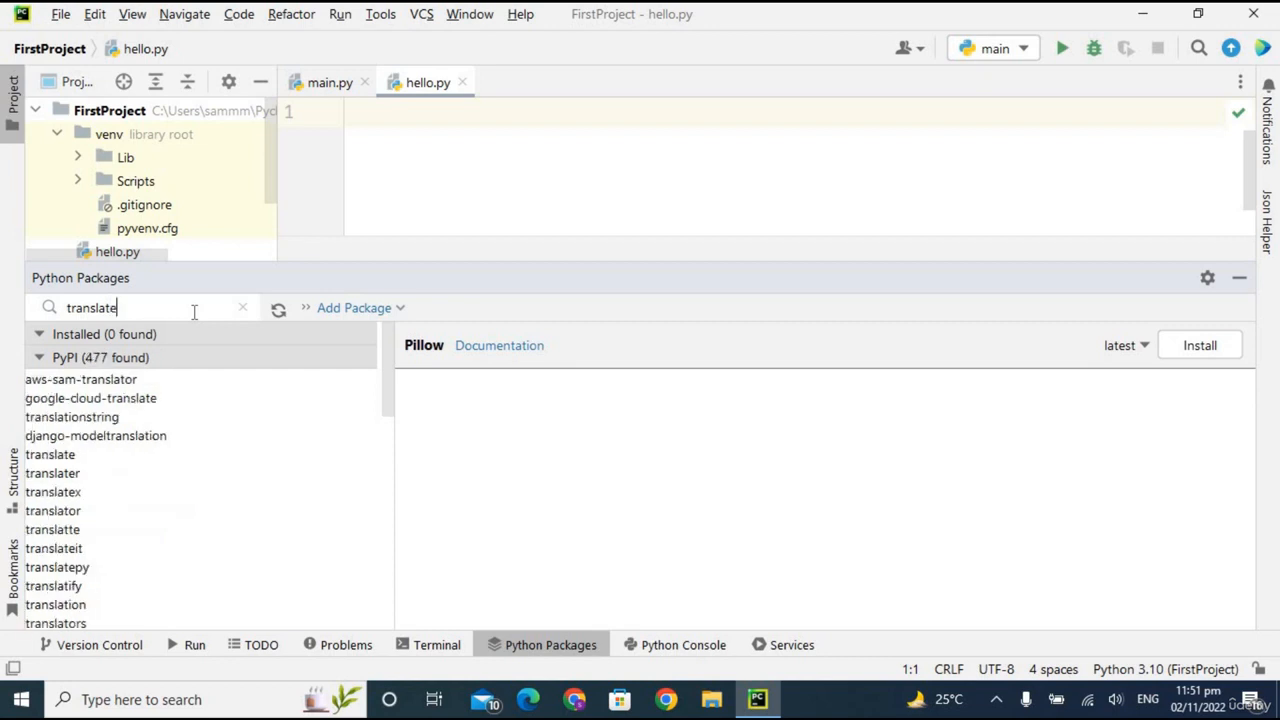
{"action": "left_click", "coordinate": [112, 392]}
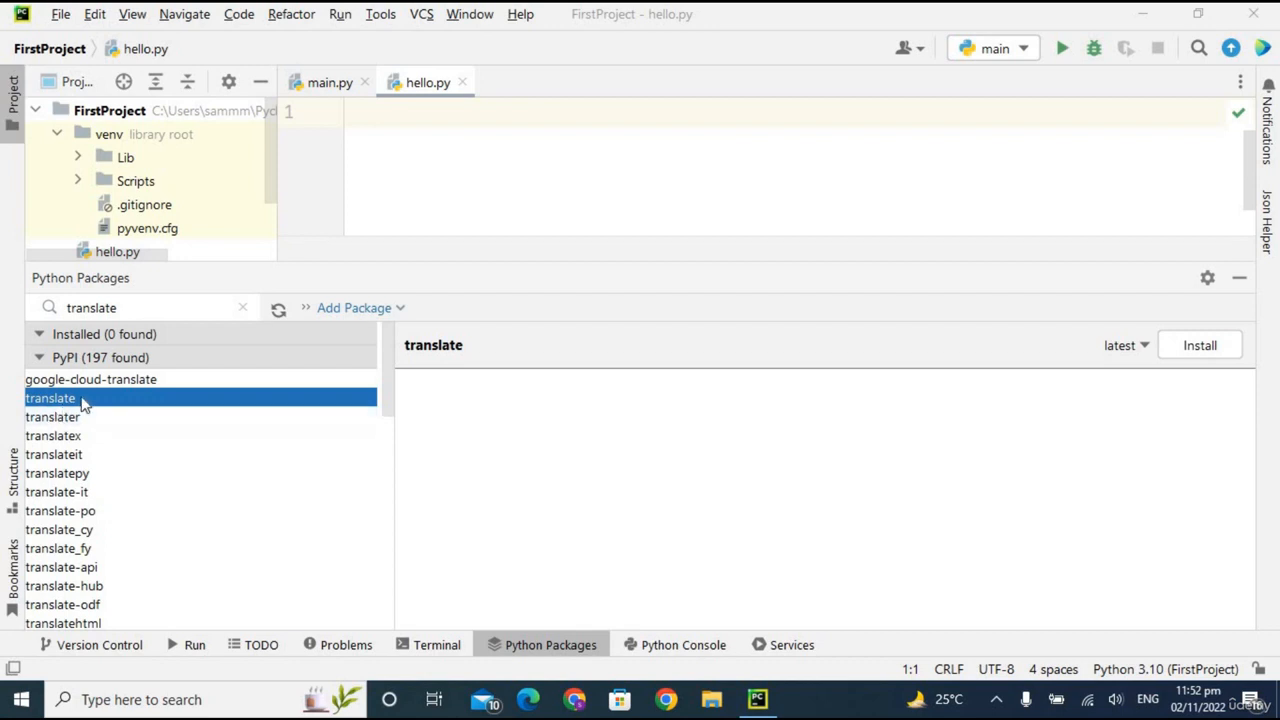
{"action": "left_click", "coordinate": [80, 402]}
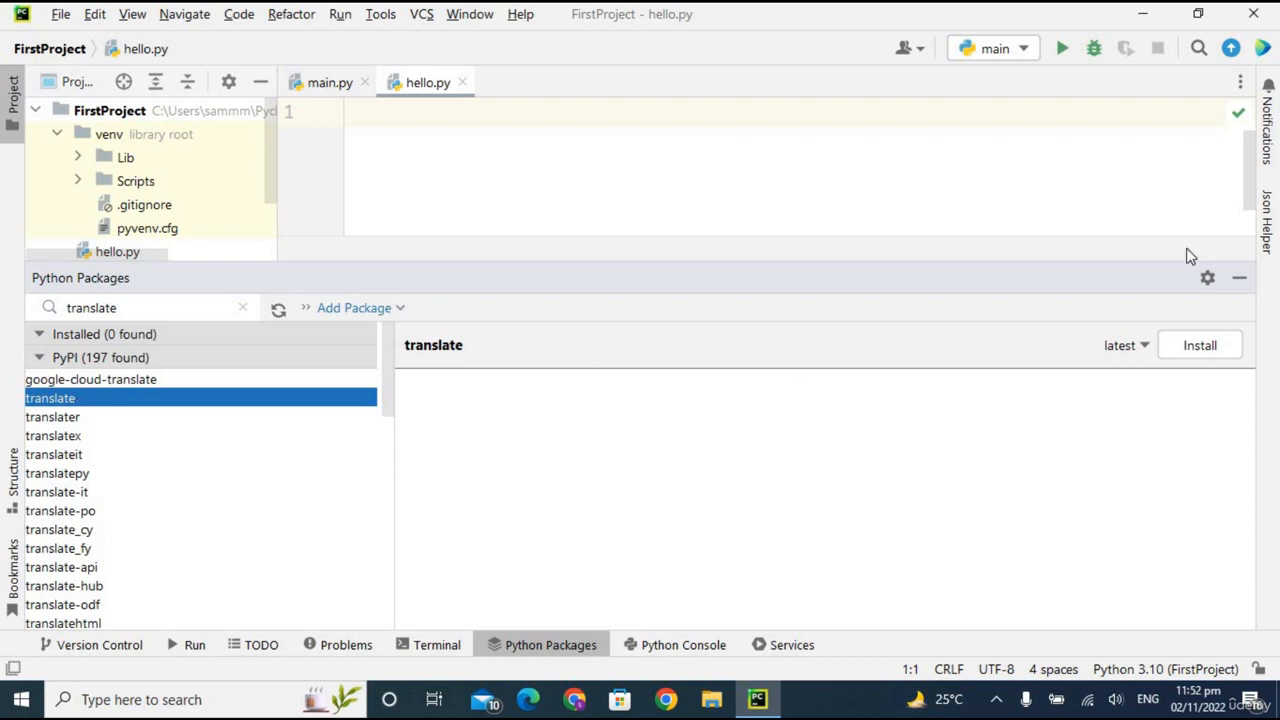
{"action": "left_click", "coordinate": [1204, 358]}
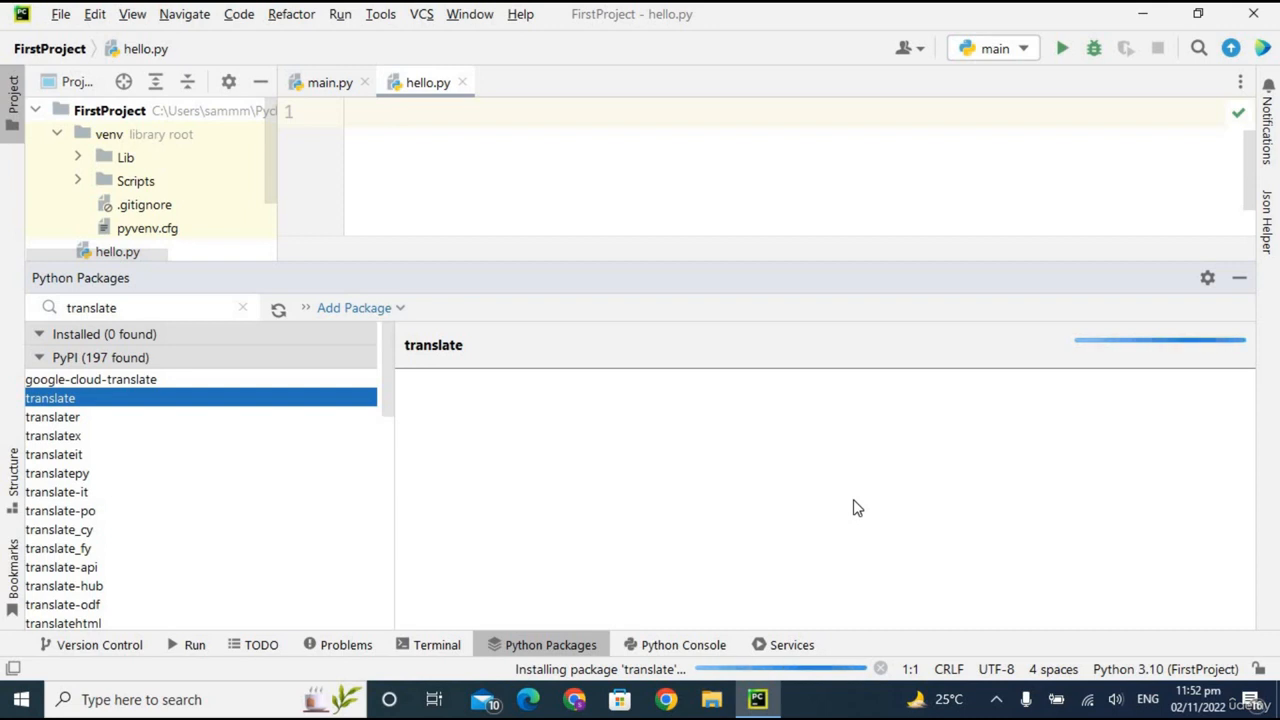
{"action": "left_click", "coordinate": [1238, 281]}
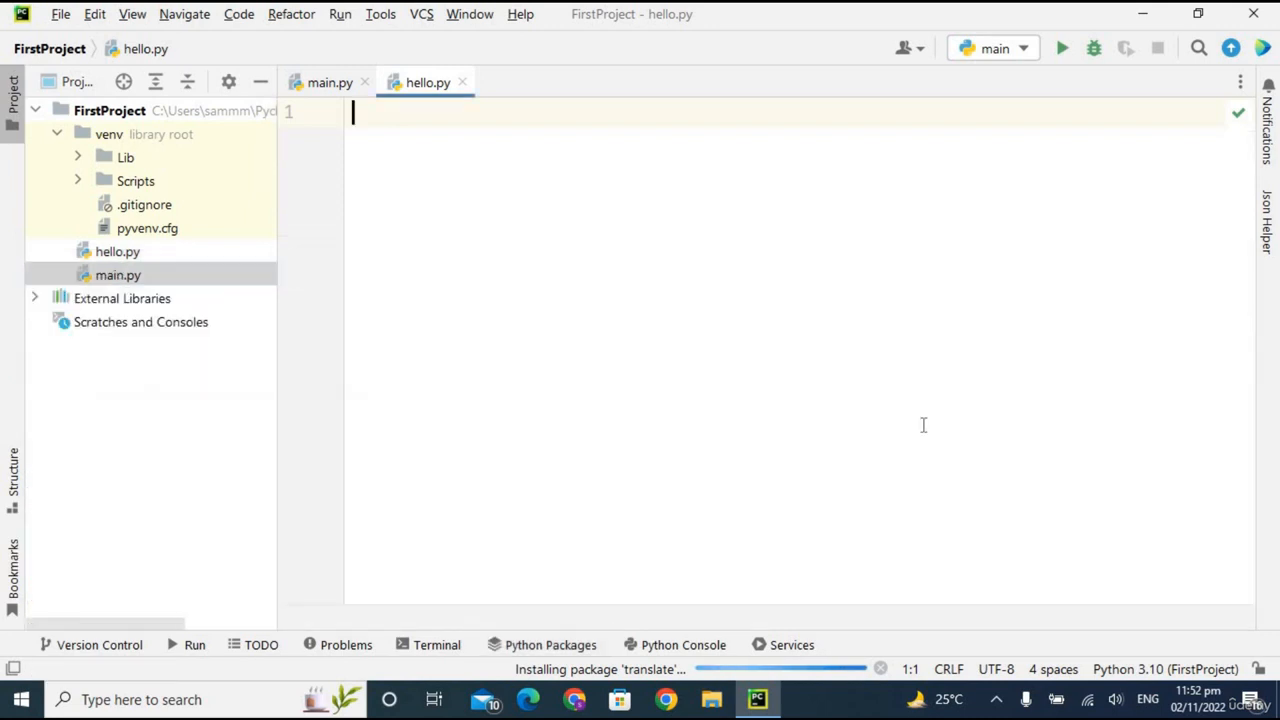
Step: Open the Python Console and allow PyCharm Community Edition through the Windows firewall on public networks
{"action": "left_click", "coordinate": [672, 644]}
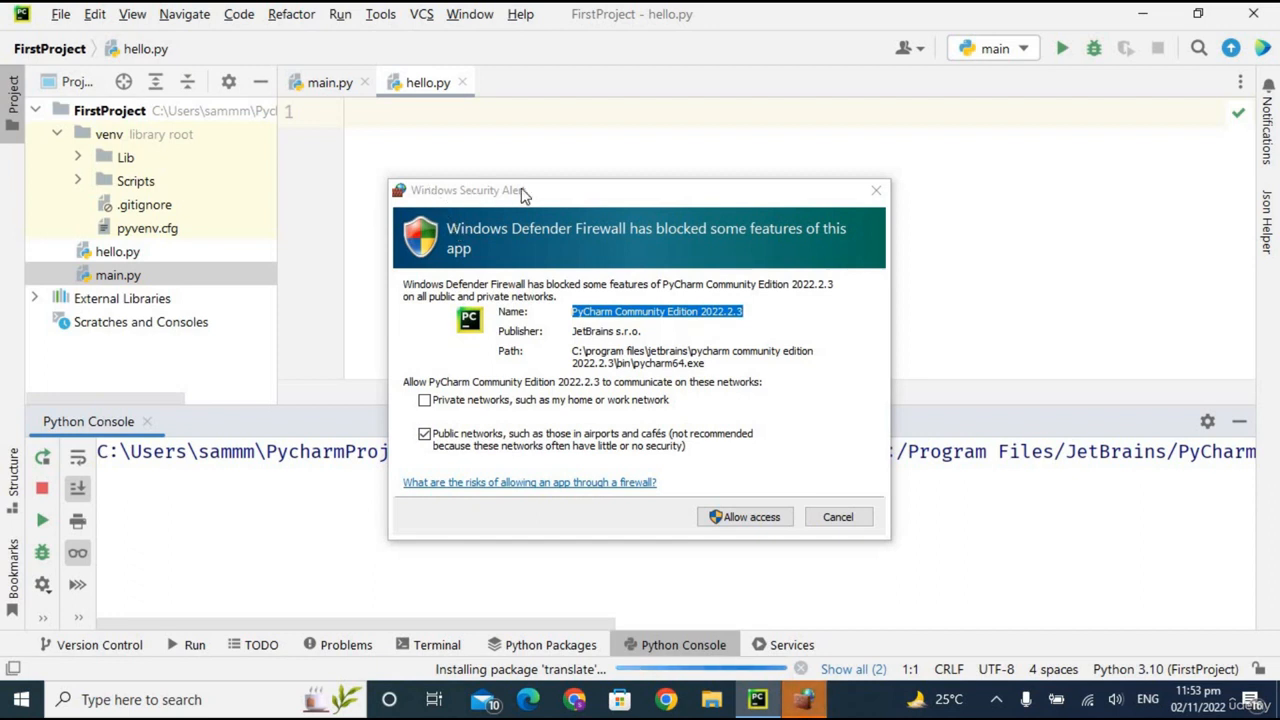
{"action": "left_click", "coordinate": [764, 517]}
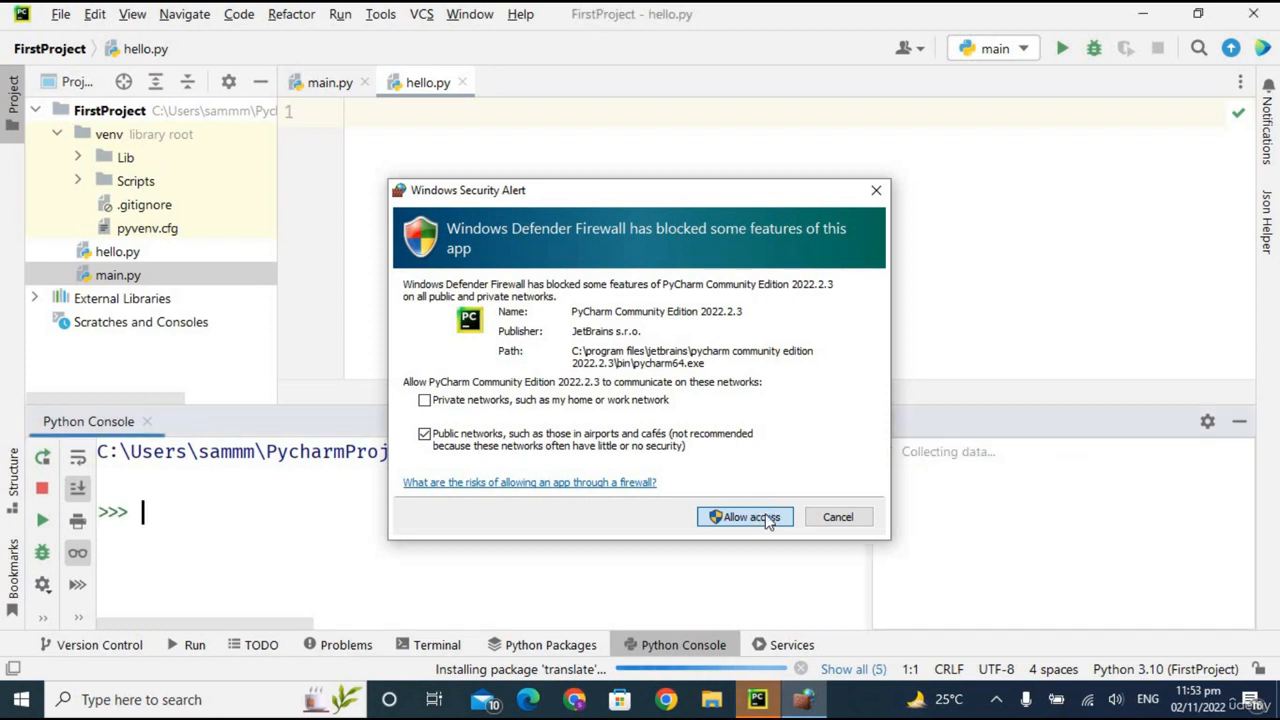
{"action": "left_click", "coordinate": [766, 518]}
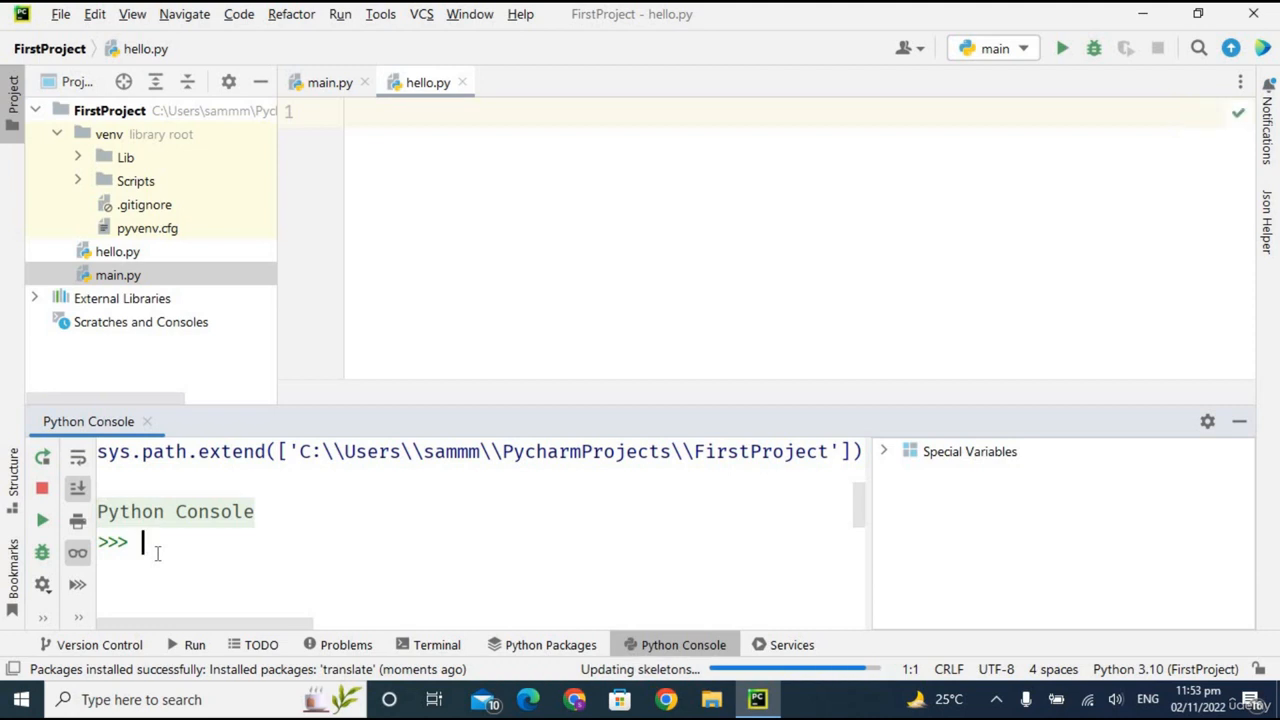
Step: Execute print("Hello, world") in the Python Console and hide the console
{"action": "type", "text": "print()"}
{"action": "key", "text": "Left"}
{"action": "type", "text": "\"Hello, wor"}
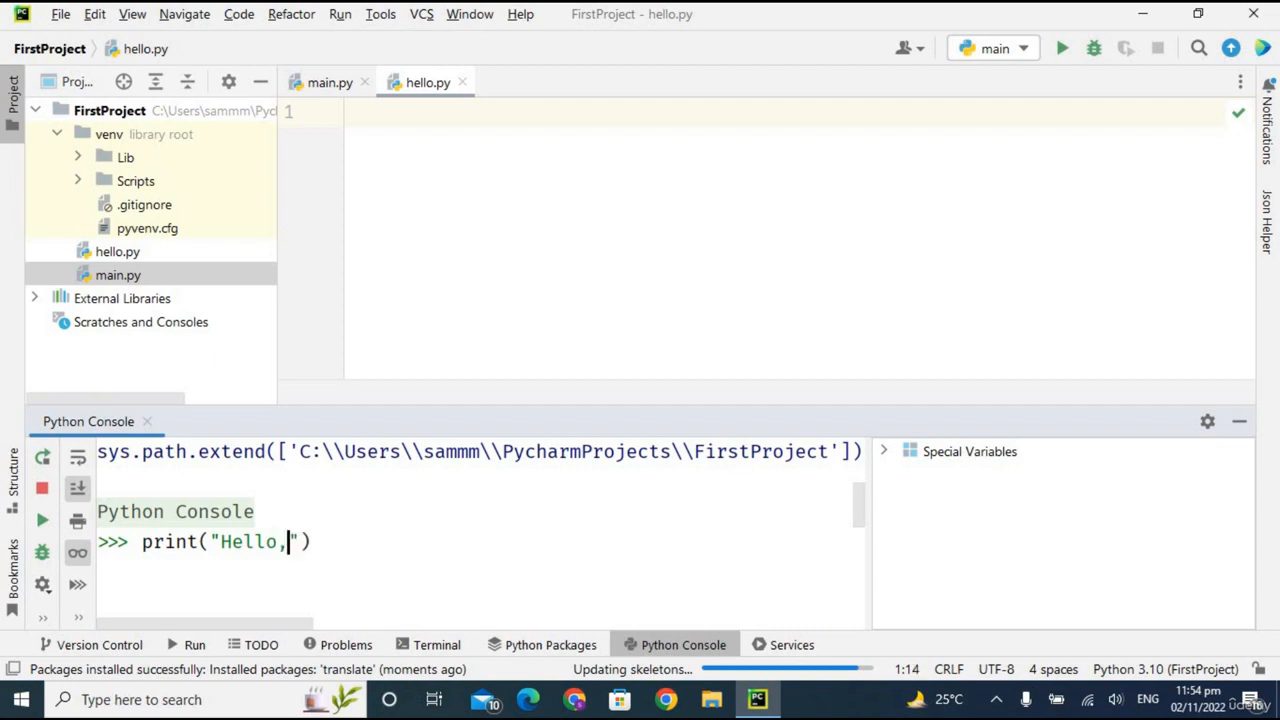
{"action": "type", "text": "l"}
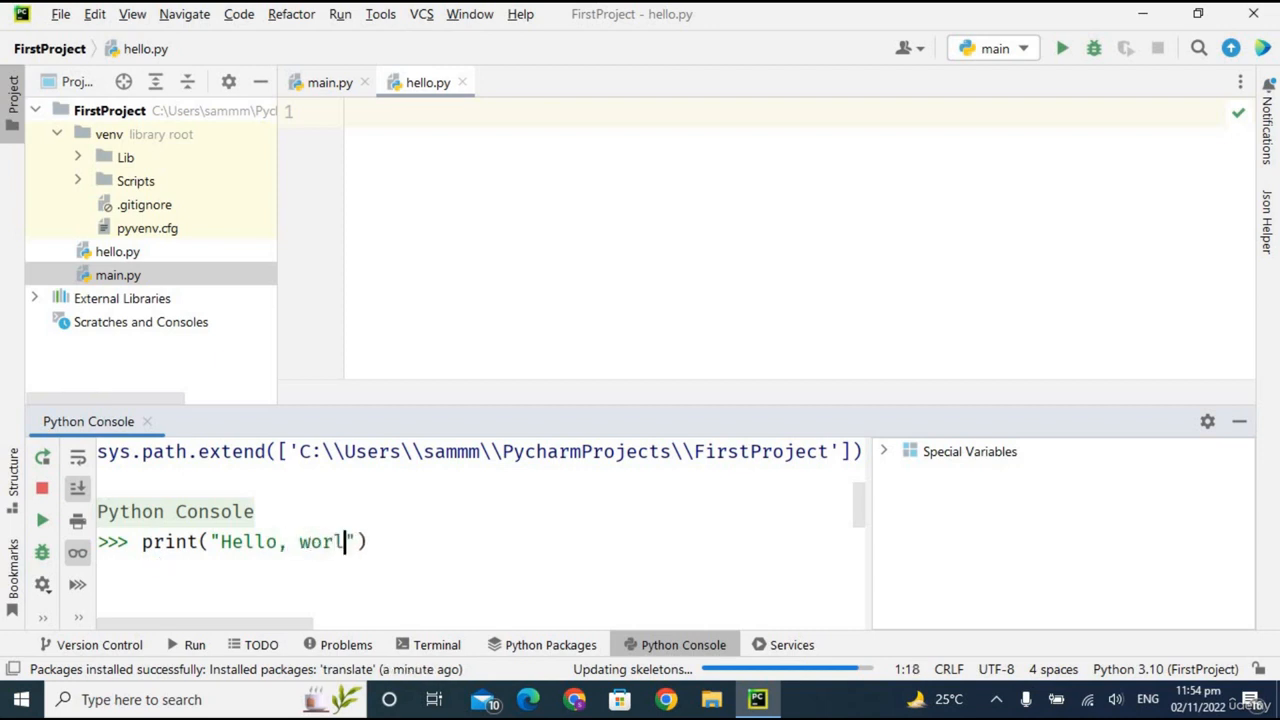
{"action": "type", "text": "d\")"}
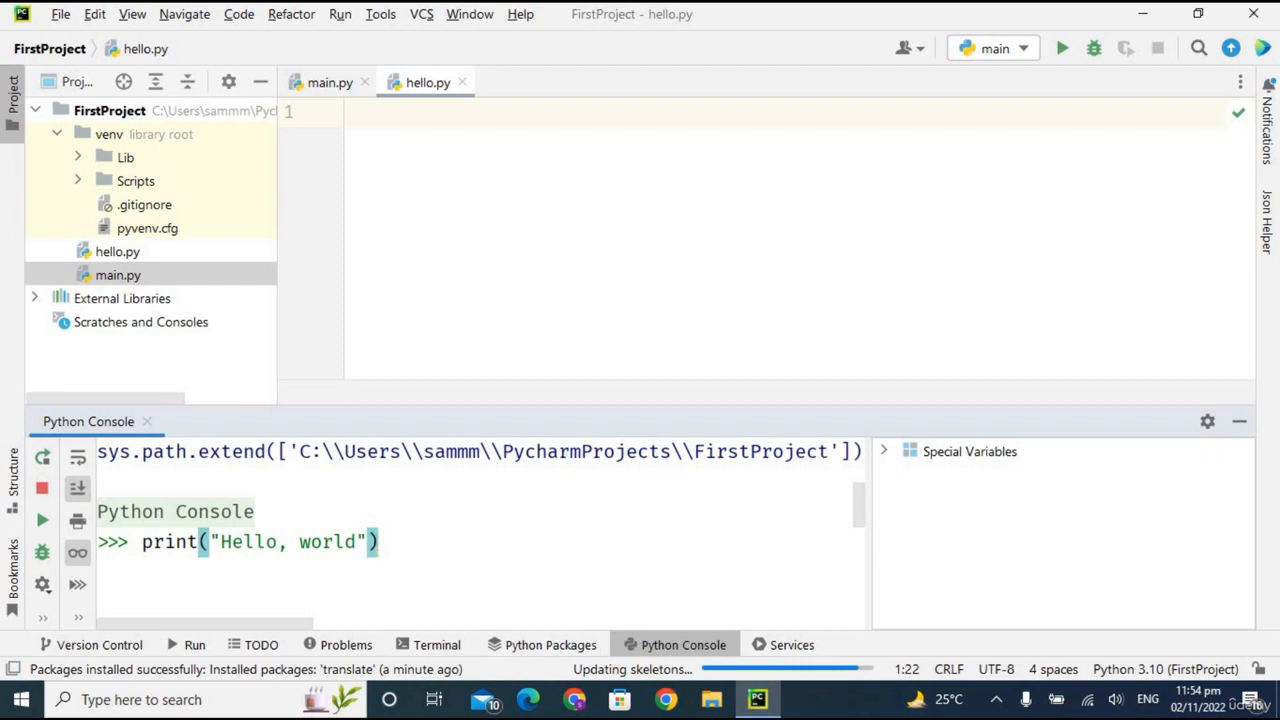
{"action": "key", "text": "Return"}
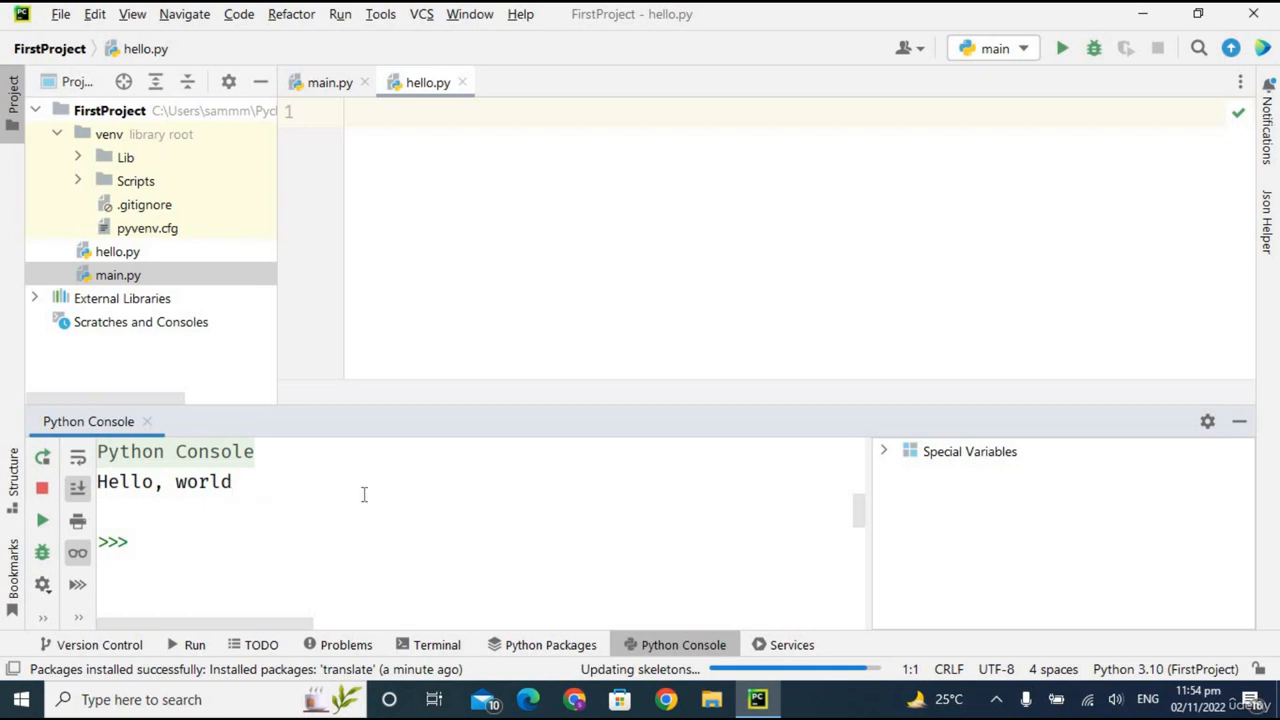
{"action": "left_click", "coordinate": [683, 645]}
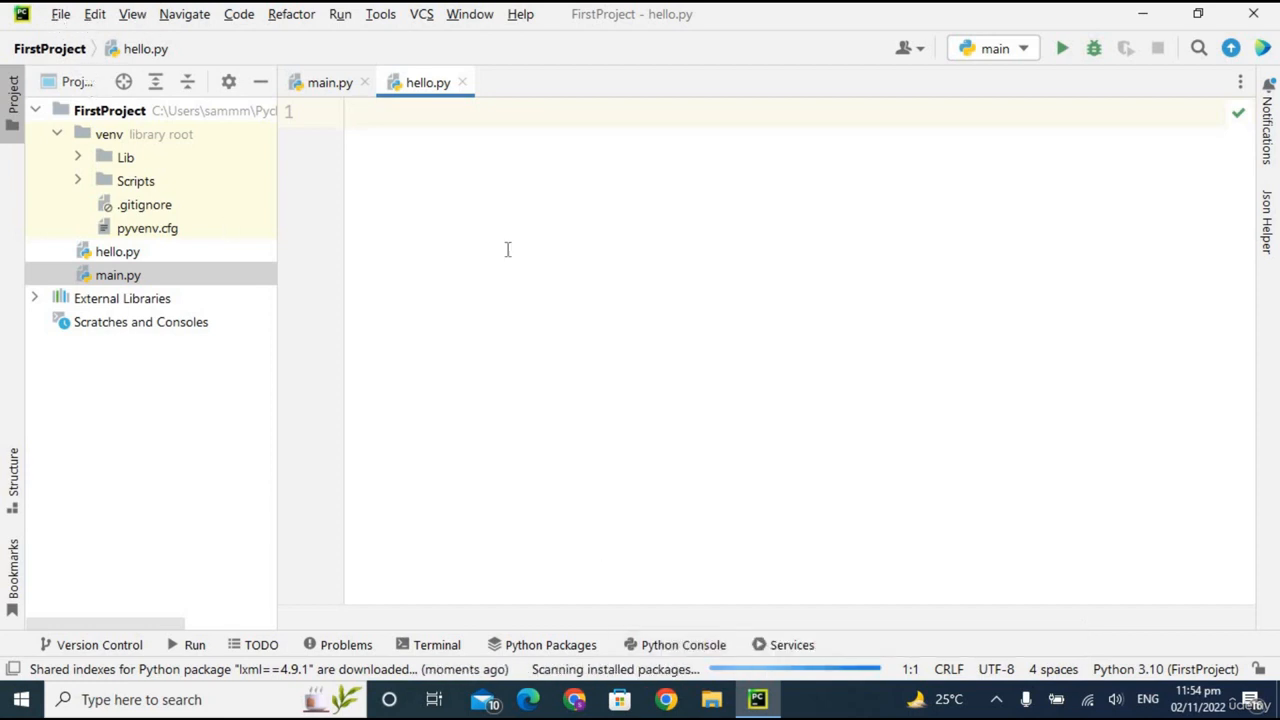
Step: Change the IDE appearance theme to High contrast in the settings and apply it
{"action": "left_click", "coordinate": [60, 15]}
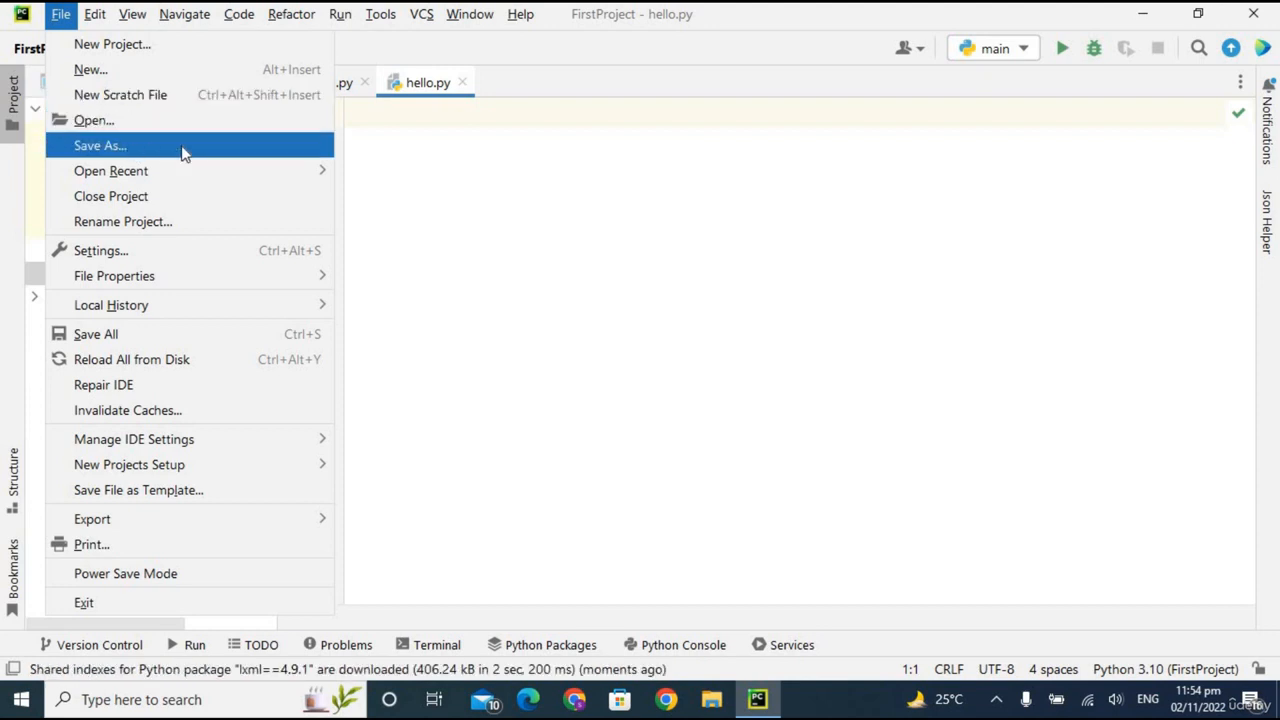
{"action": "mouse_move", "coordinate": [171, 171]}
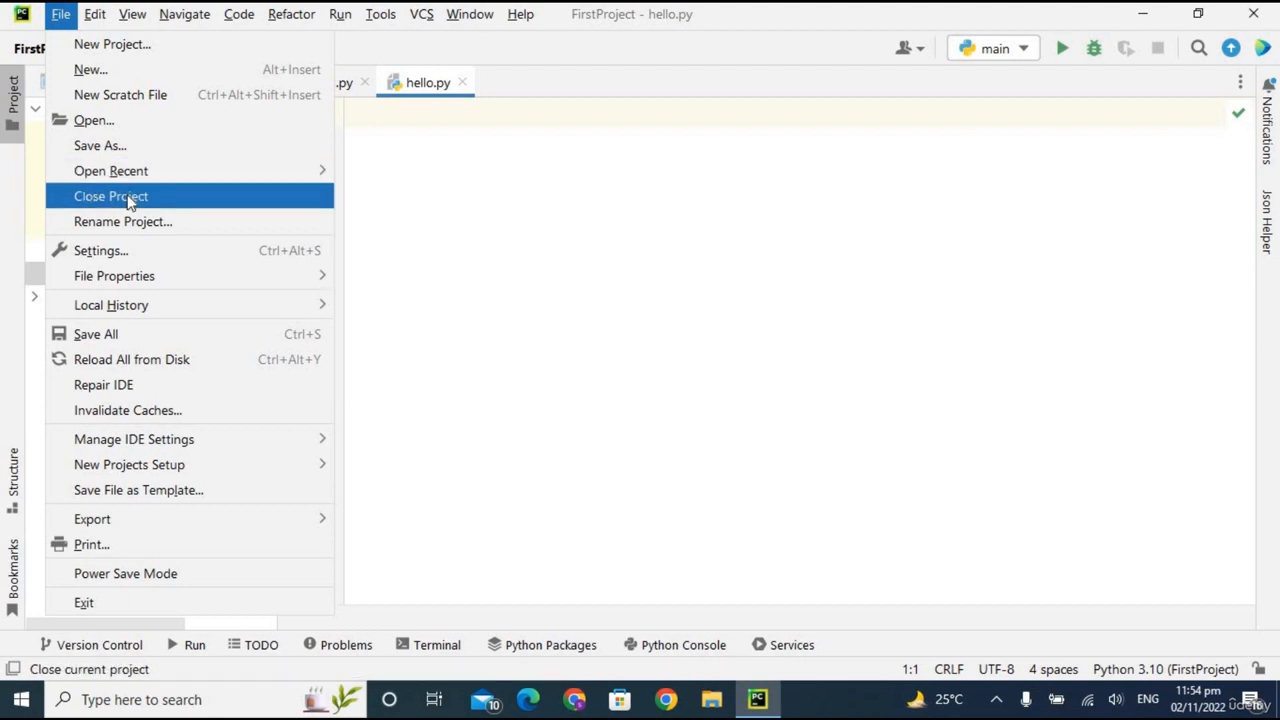
{"action": "left_click", "coordinate": [145, 256]}
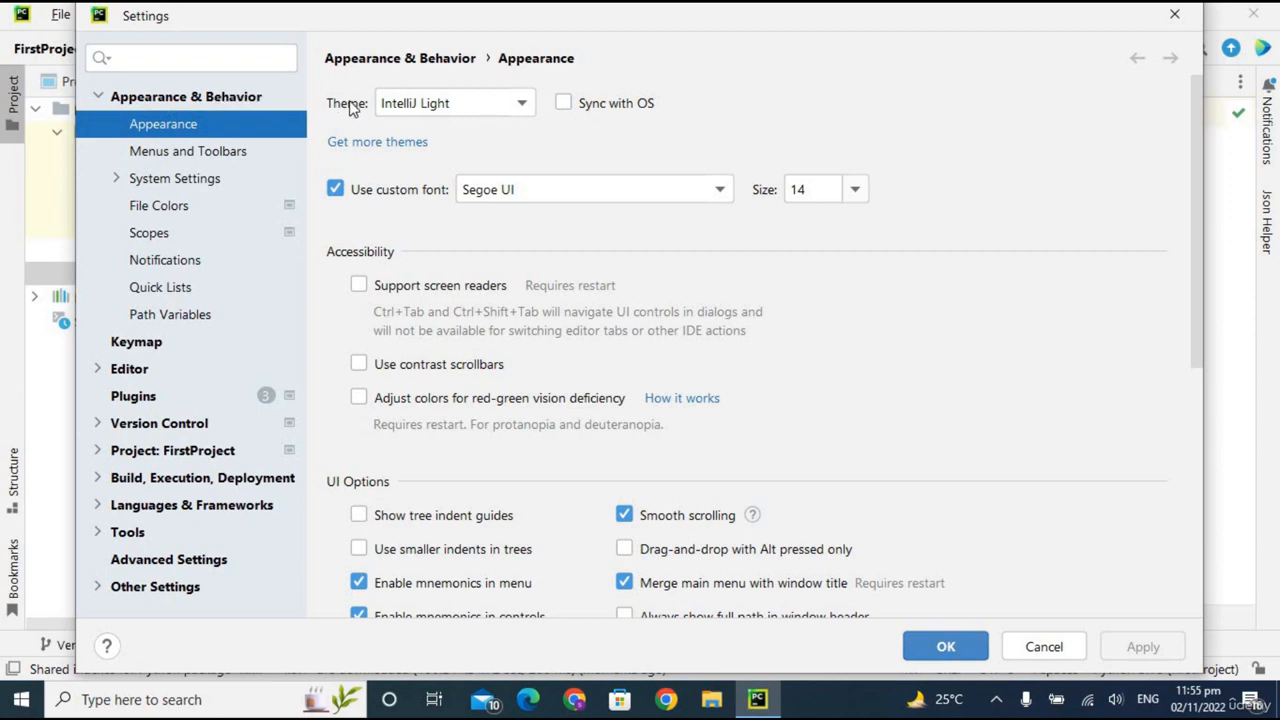
{"action": "left_click", "coordinate": [518, 106]}
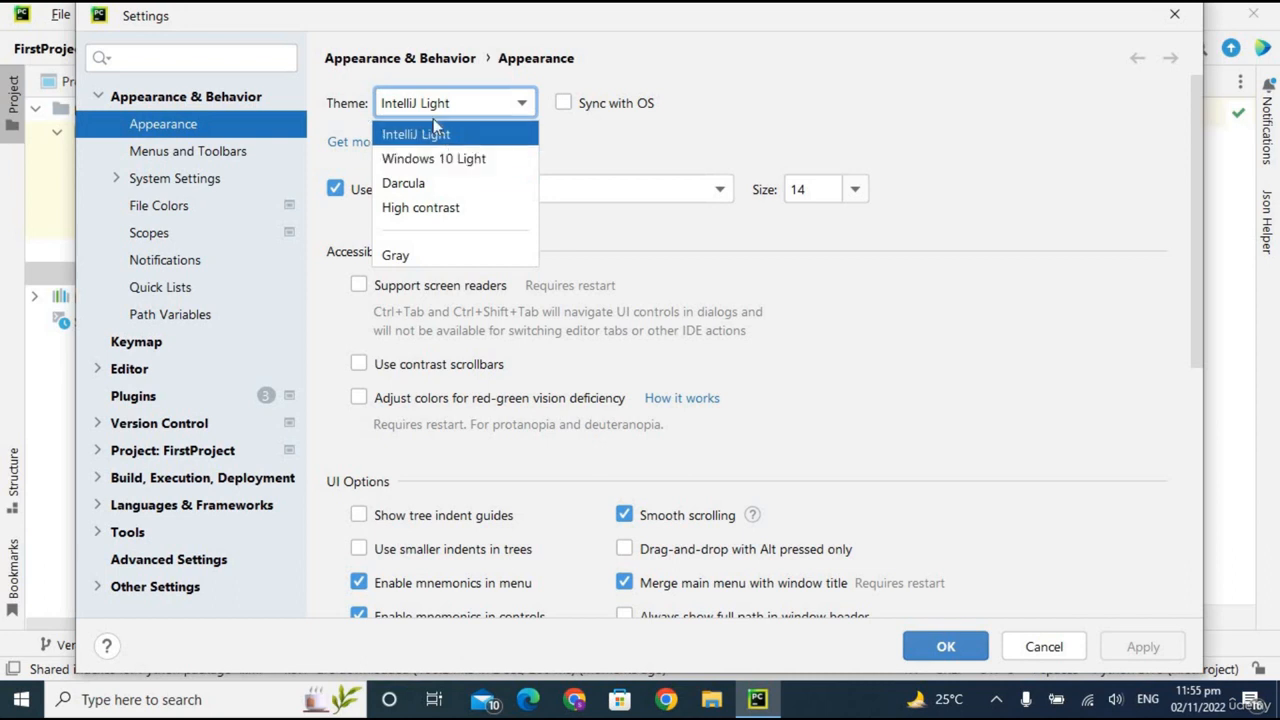
{"action": "left_click", "coordinate": [437, 210]}
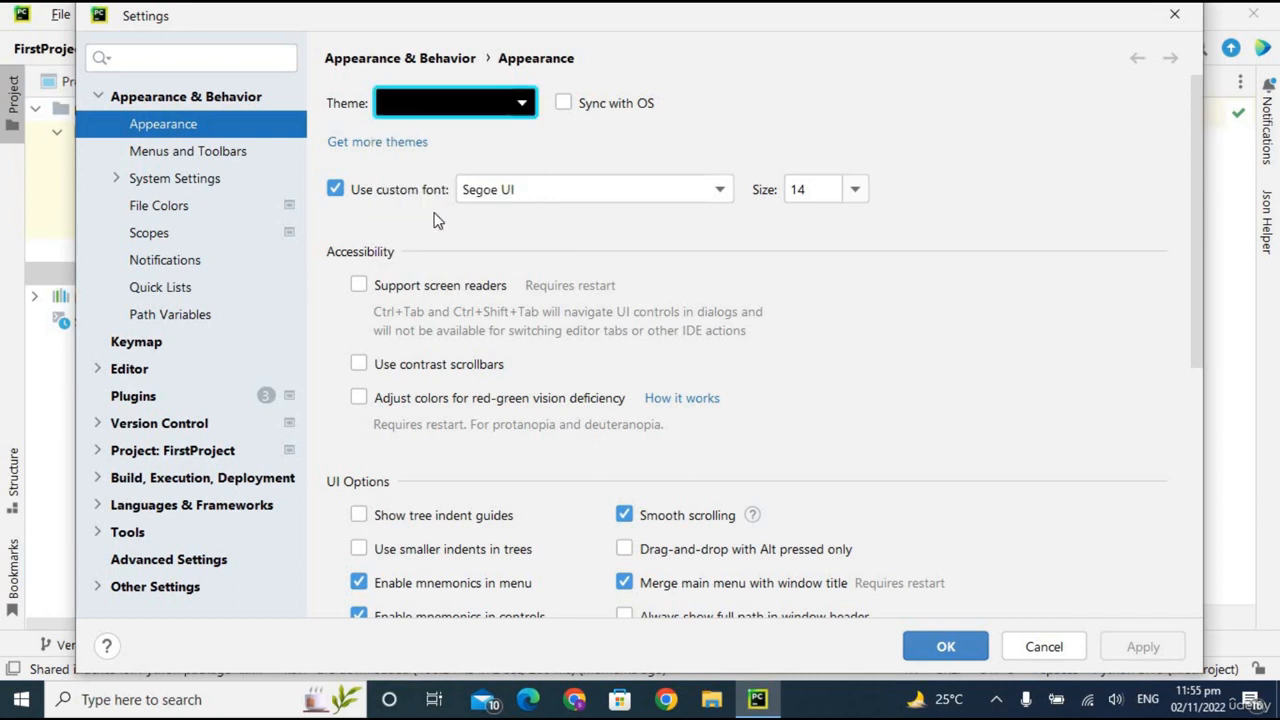
{"action": "left_click", "coordinate": [915, 645]}
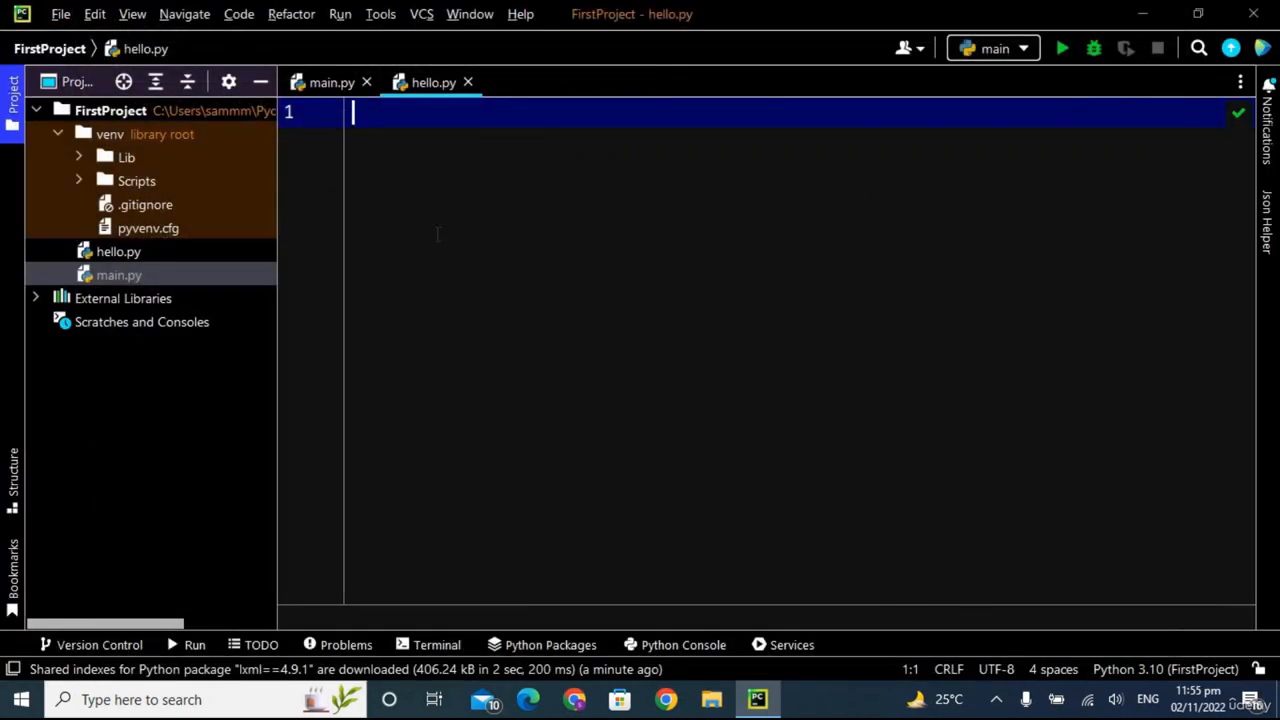
Step: Change the IDE appearance theme to Windows 10 Light in the settings
{"action": "left_click", "coordinate": [55, 15]}
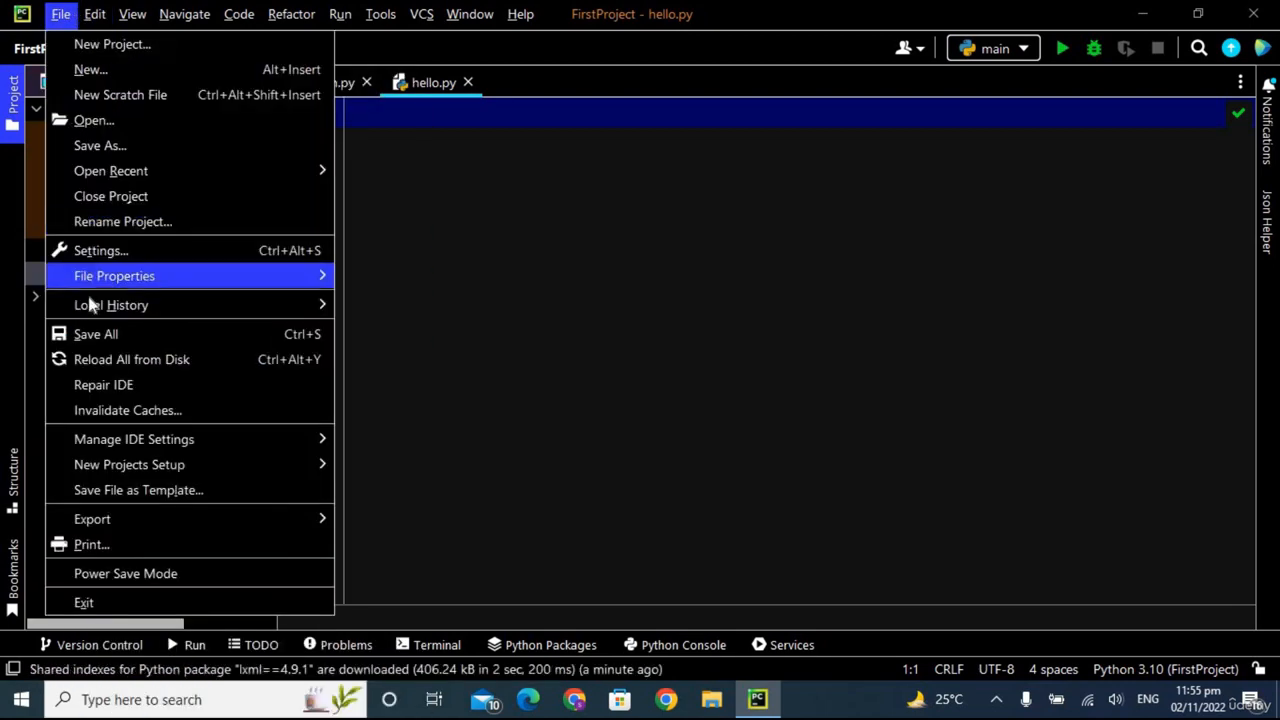
{"action": "left_click", "coordinate": [82, 251]}
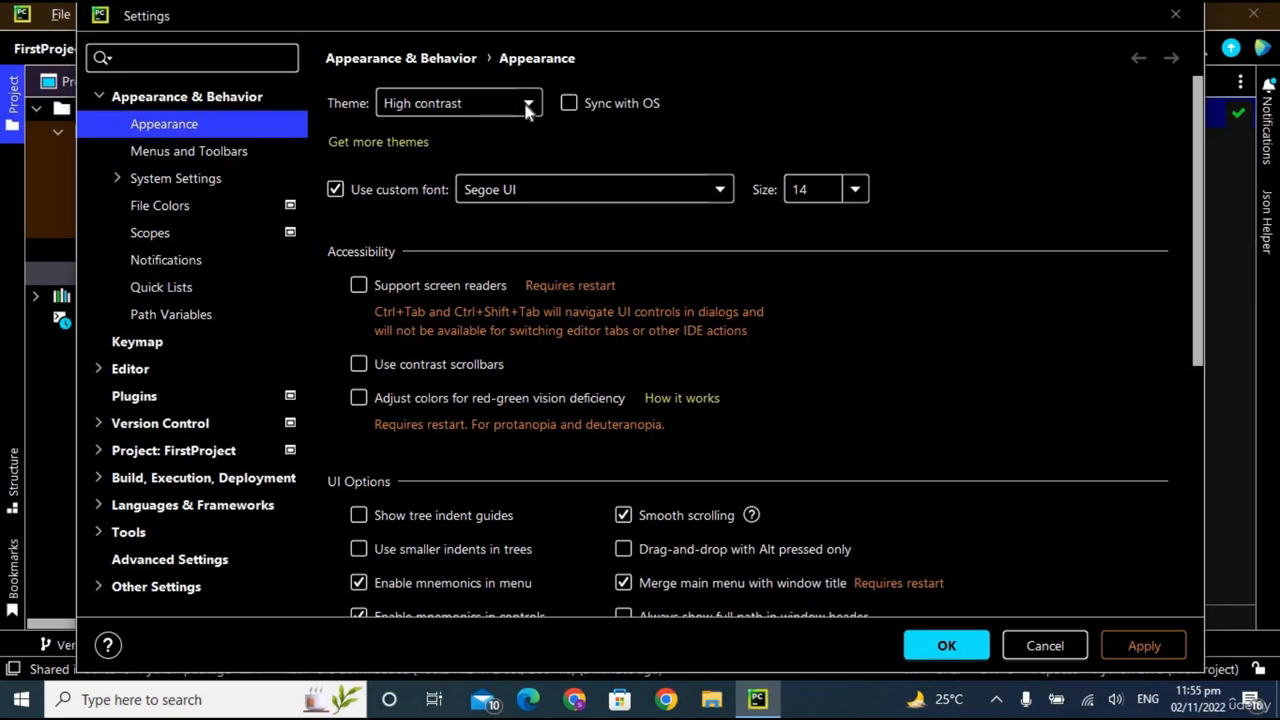
{"action": "left_click", "coordinate": [527, 105]}
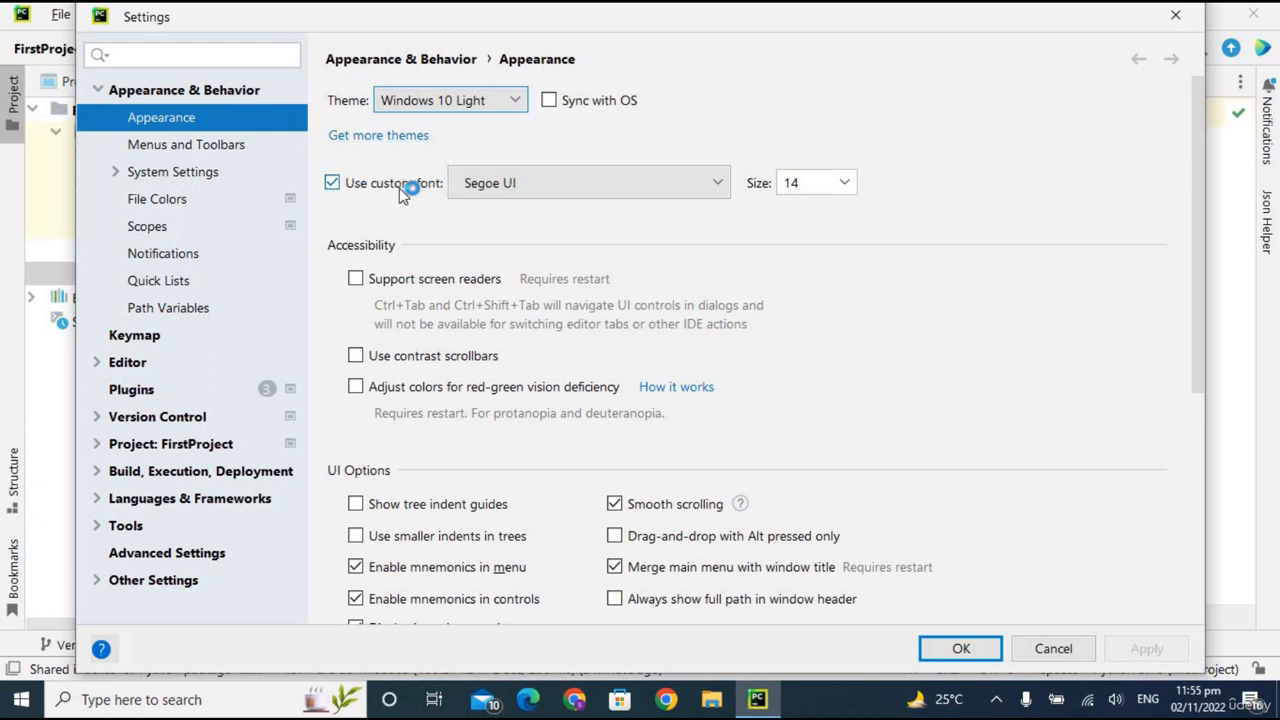
Step: Look through the custom font choices, keep Segoe UI, and set its size to 20
{"action": "left_click", "coordinate": [722, 185]}
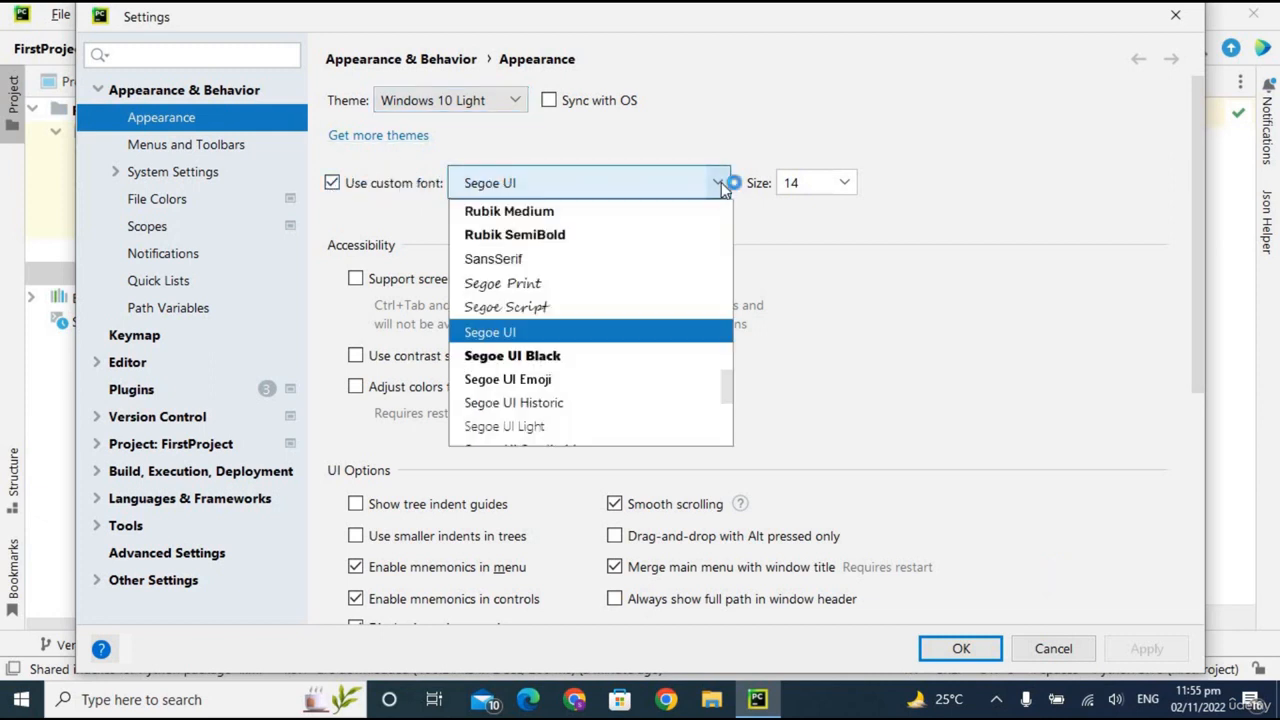
{"action": "left_click", "coordinate": [843, 183]}
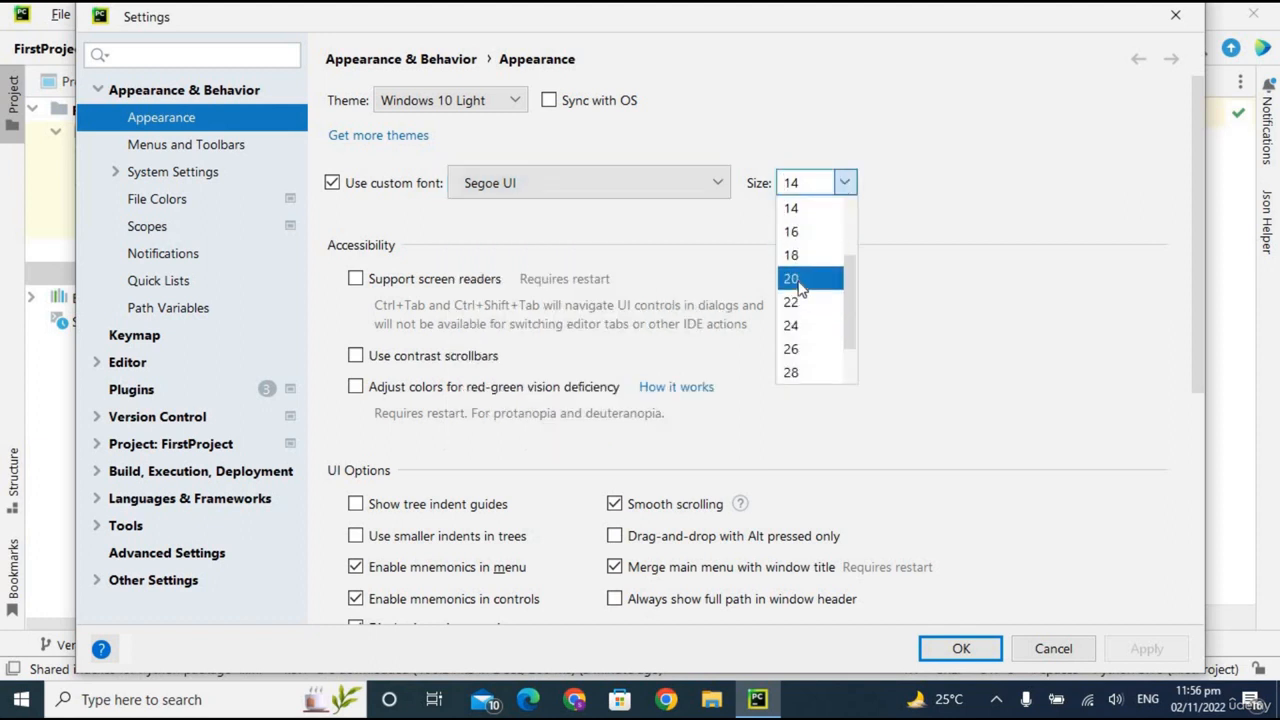
{"action": "left_click", "coordinate": [800, 279]}
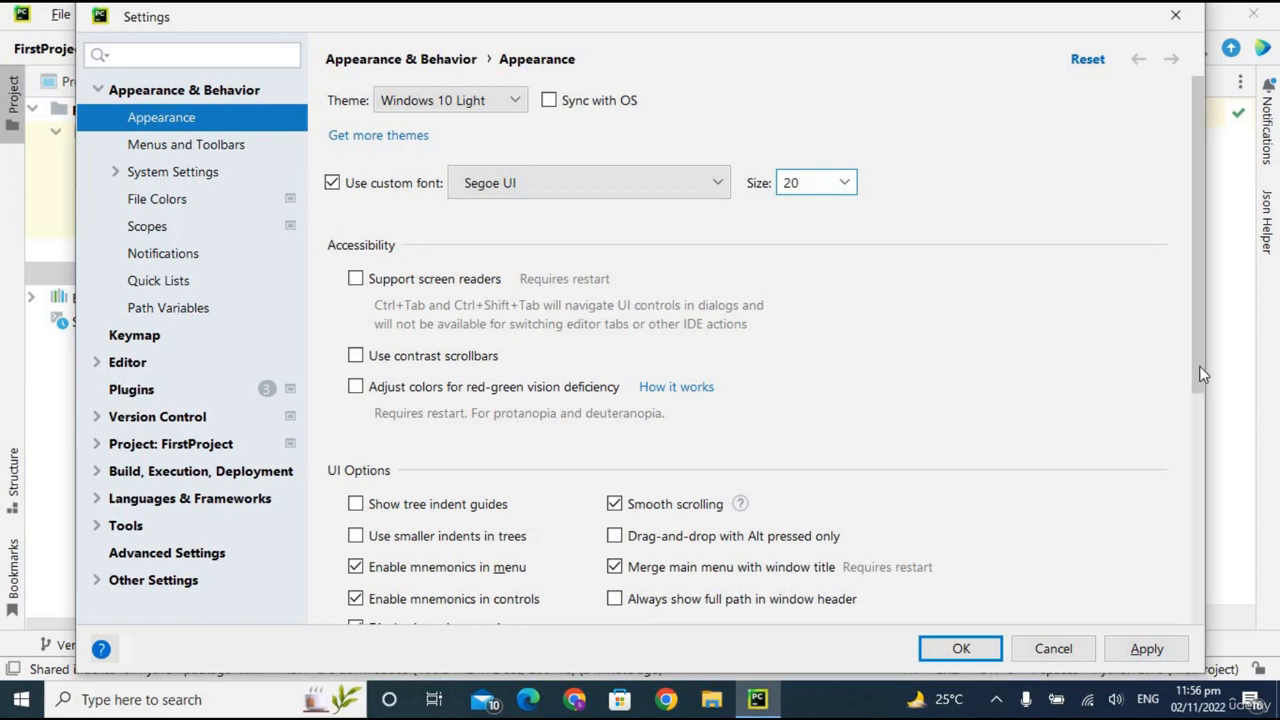
{"action": "mouse_move", "coordinate": [1199, 365]}
{"action": "left_mouse_down"}
{"action": "mouse_move", "coordinate": [1199, 588]}
{"action": "mouse_move", "coordinate": [1193, 355]}
{"action": "left_mouse_up"}
Step: Collapse the Appearance & Behavior settings and show the Python Interpreter settings of FirstProject
{"action": "left_click", "coordinate": [96, 91]}
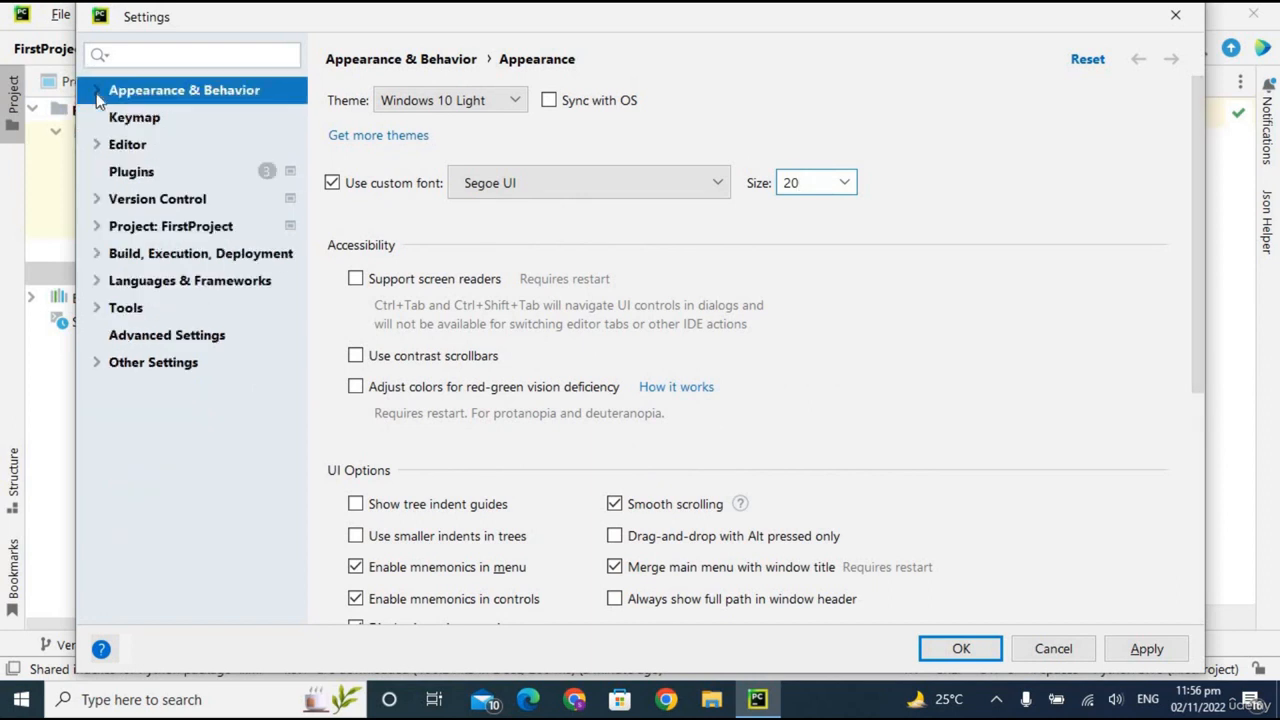
{"action": "left_click", "coordinate": [97, 228]}
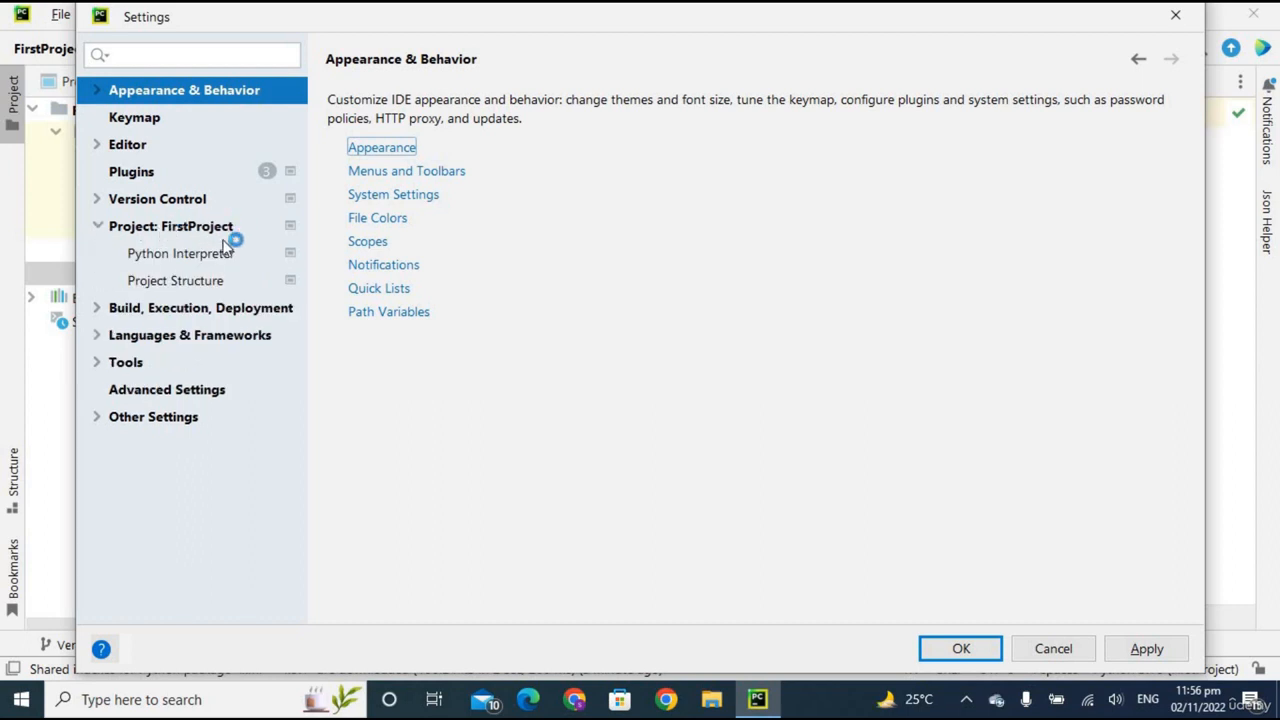
{"action": "left_click", "coordinate": [173, 254]}
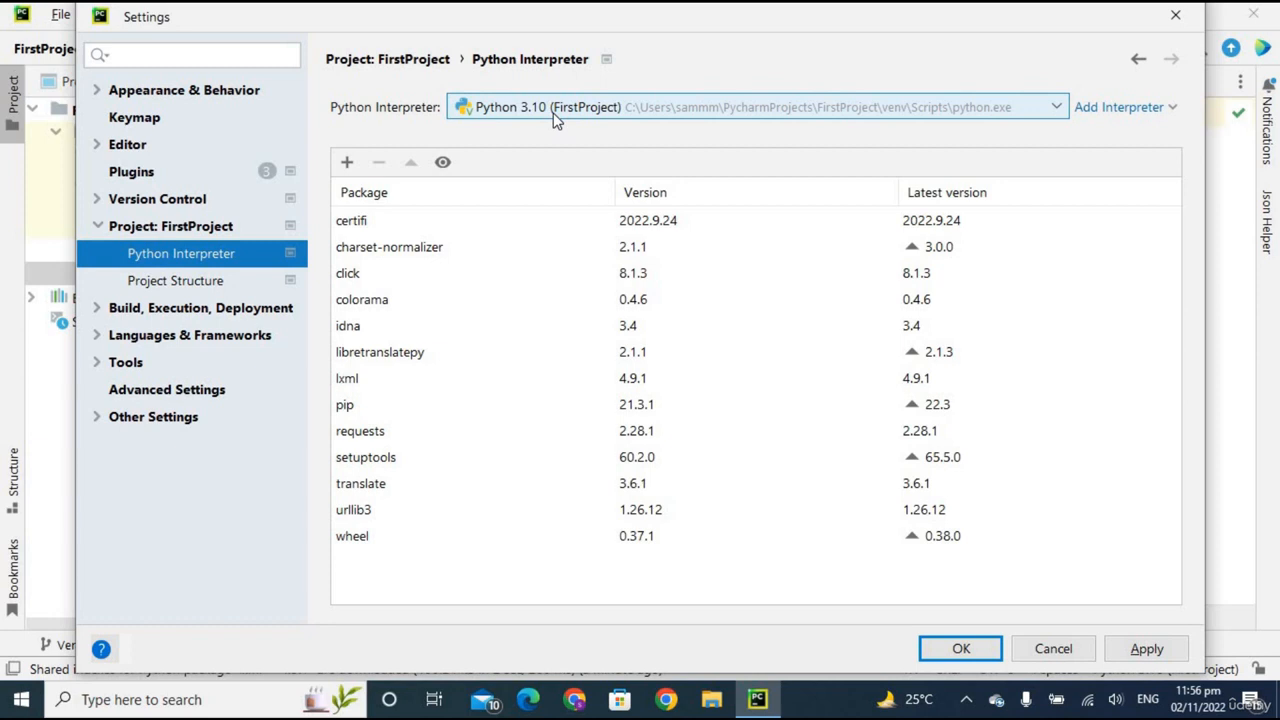
Step: Examine the options for adding a local Virtualenv interpreter and its location choices, and close them without adding one
{"action": "left_click", "coordinate": [1110, 112]}
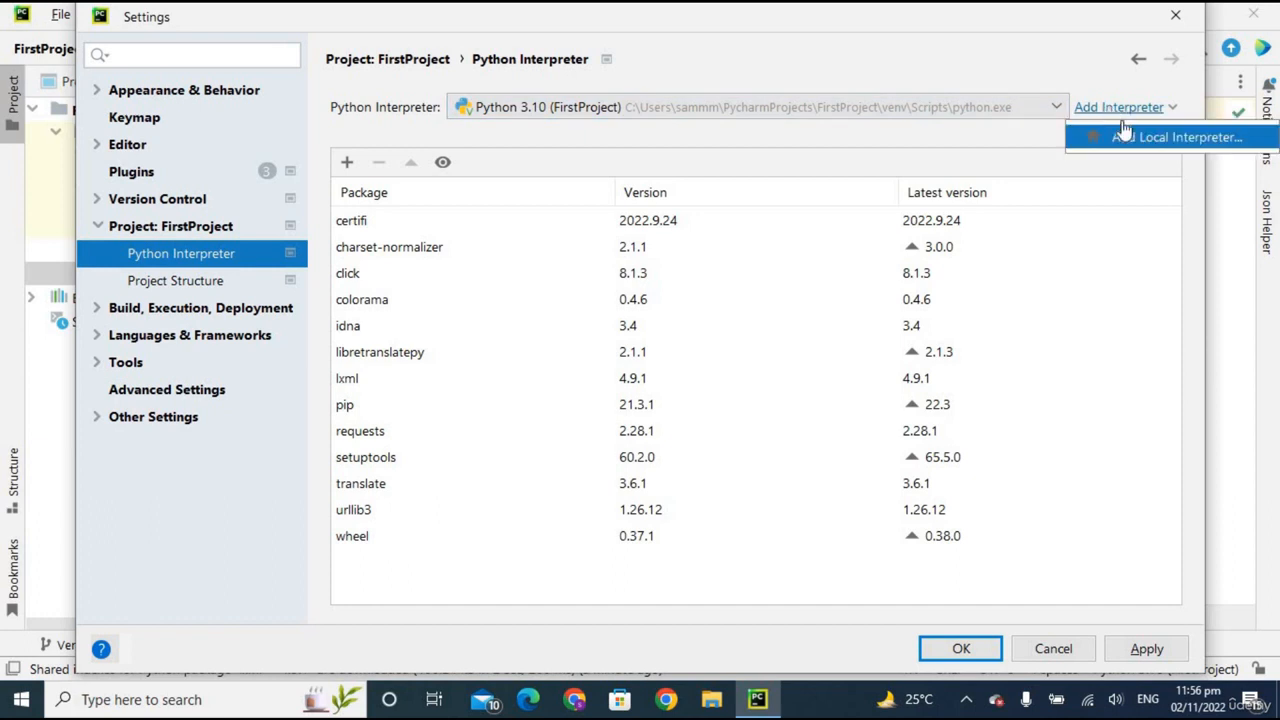
{"action": "left_click", "coordinate": [1163, 145]}
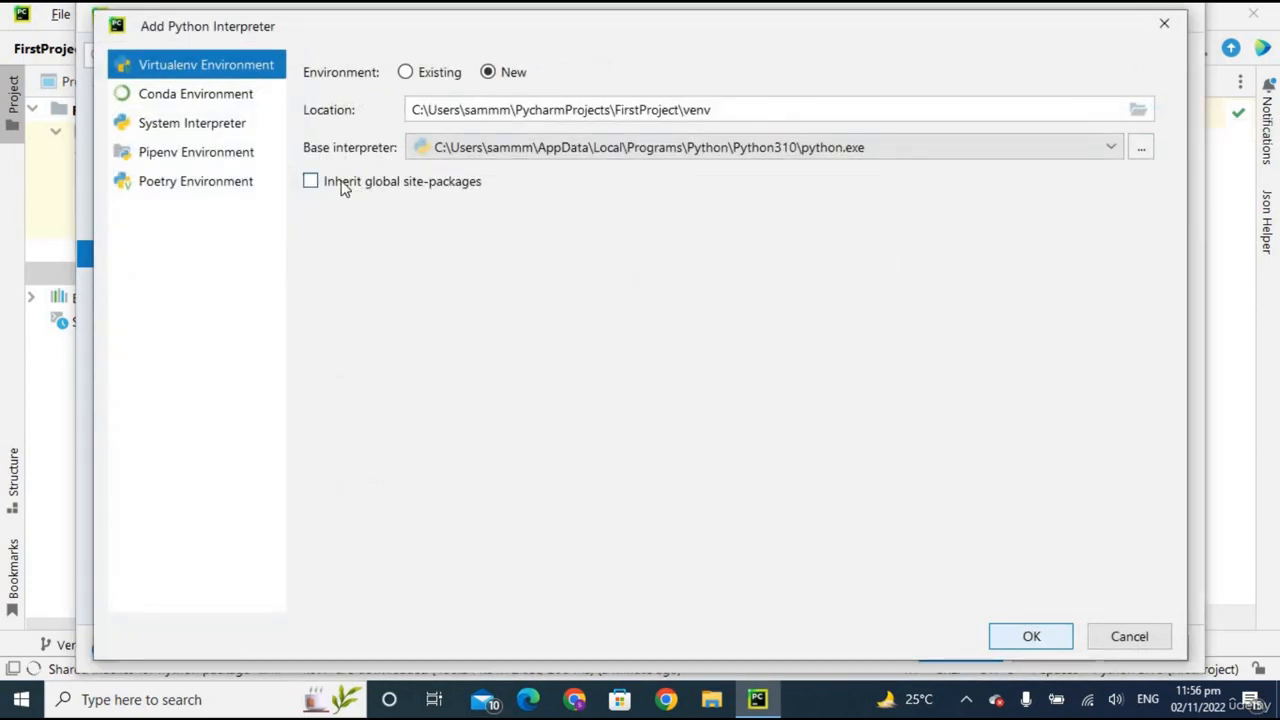
{"action": "left_click", "coordinate": [1141, 111]}
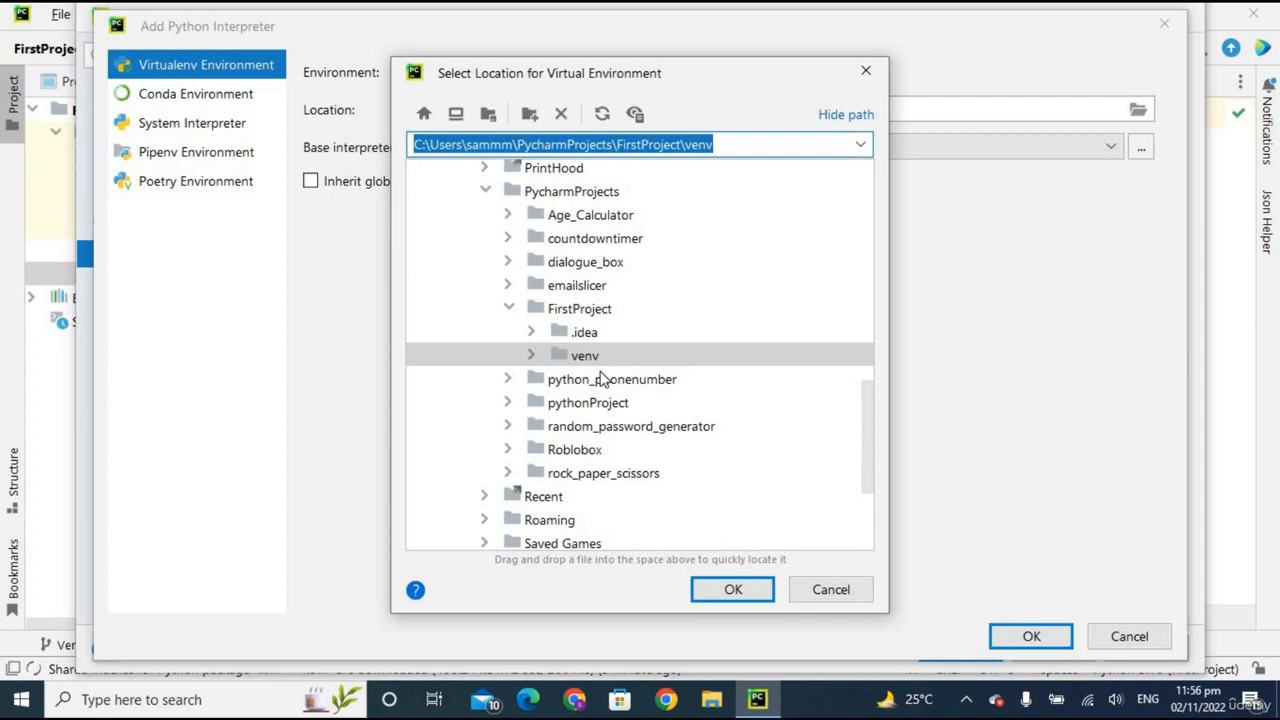
{"action": "left_click", "coordinate": [866, 71]}
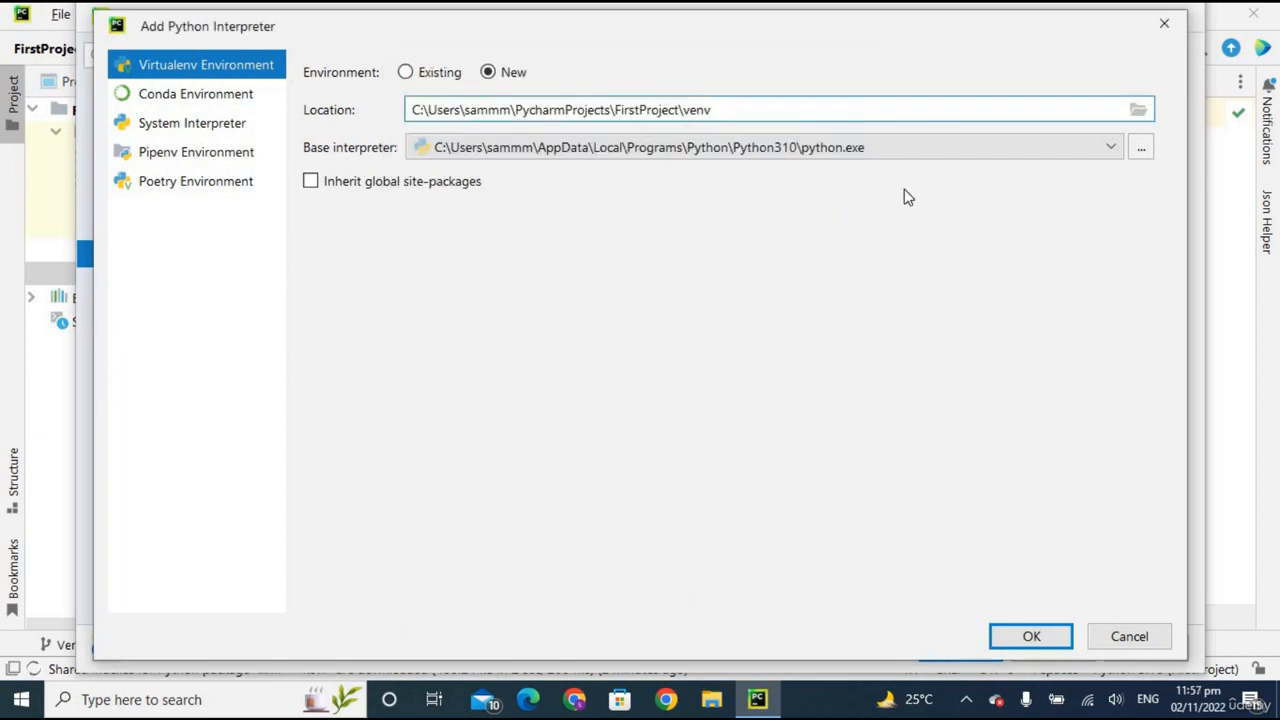
{"action": "left_click", "coordinate": [1164, 24]}
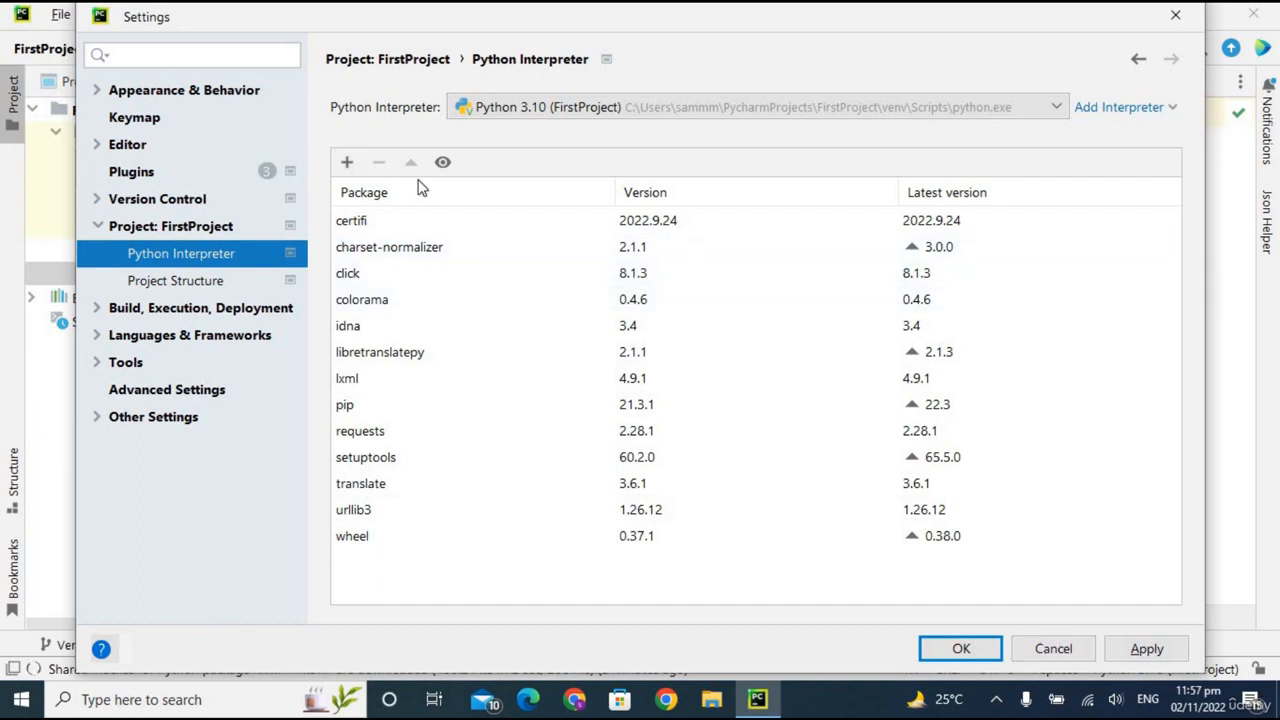
Step: Search the available packages for "pillow" and install the Pillow package in the project interpreter
{"action": "left_click", "coordinate": [347, 167]}
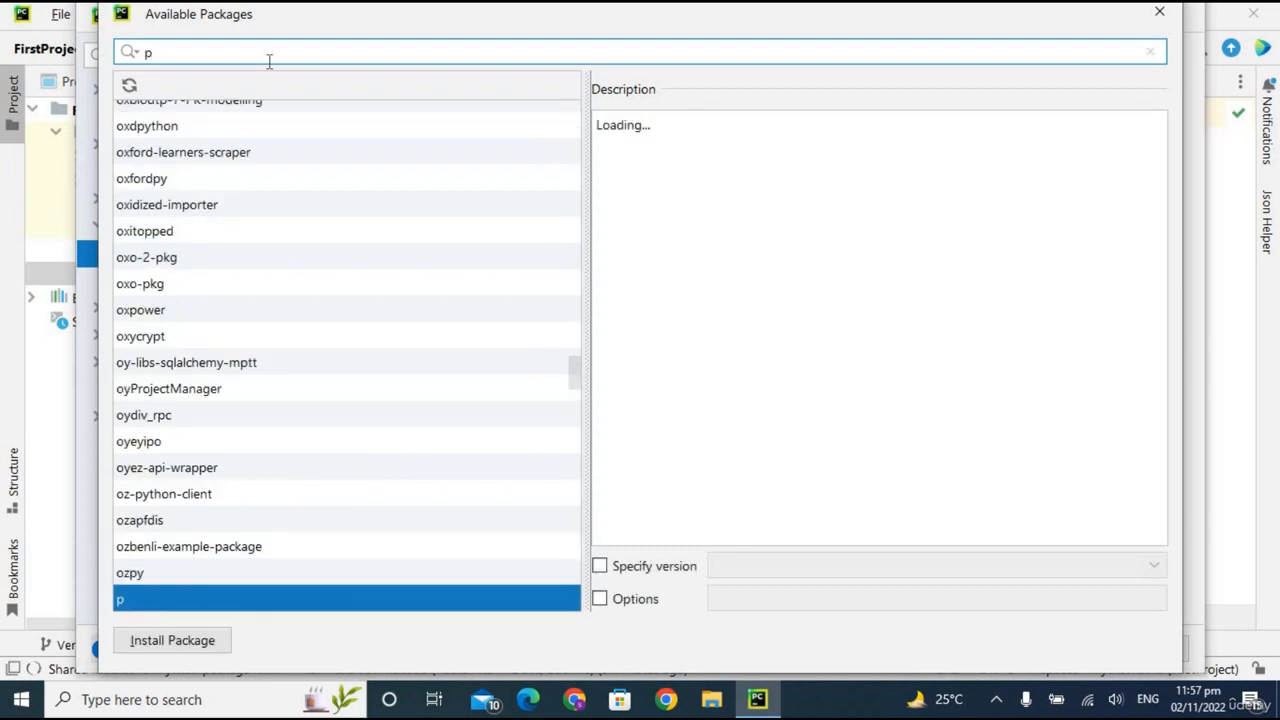
{"action": "type", "text": "illow"}
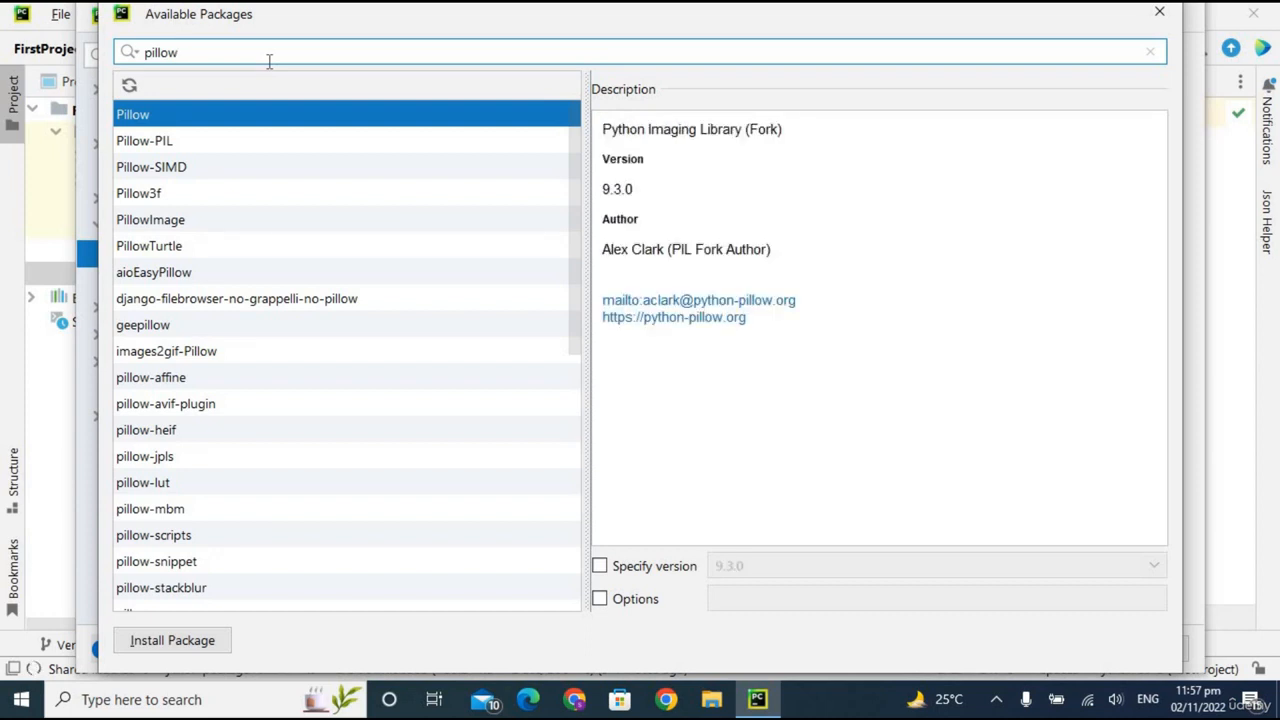
{"action": "left_click", "coordinate": [168, 120]}
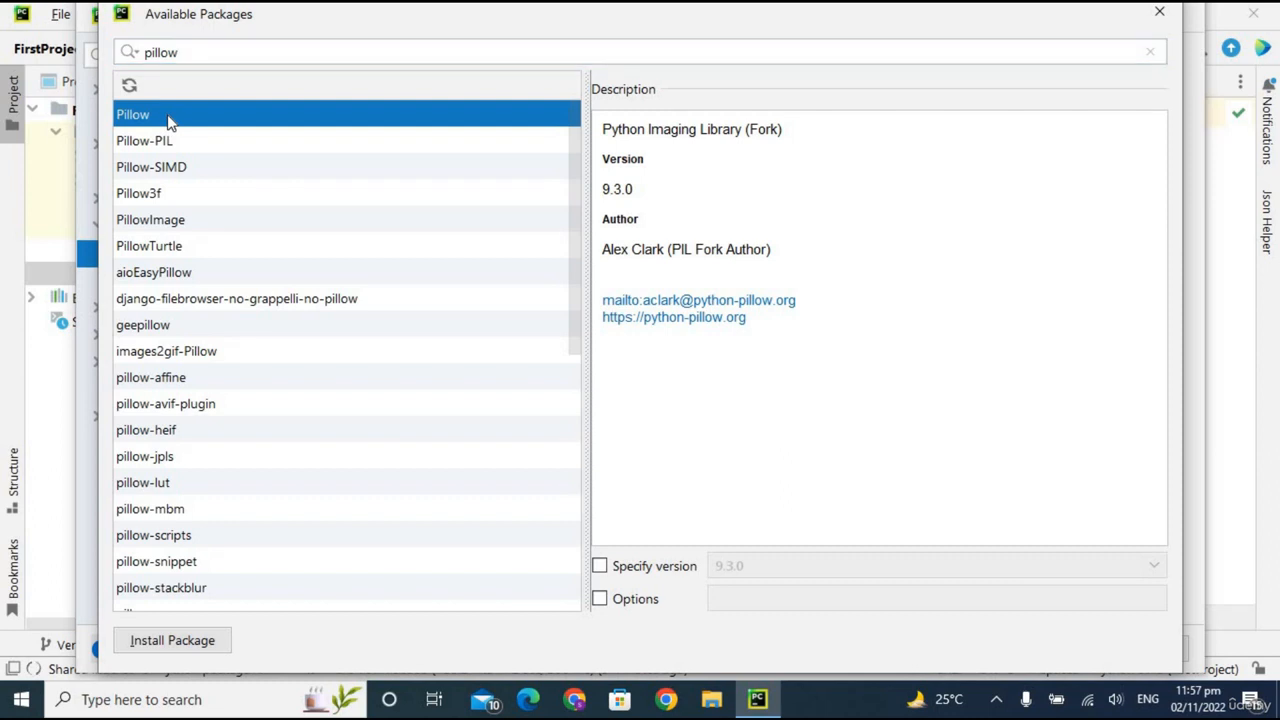
{"action": "left_click", "coordinate": [168, 648]}
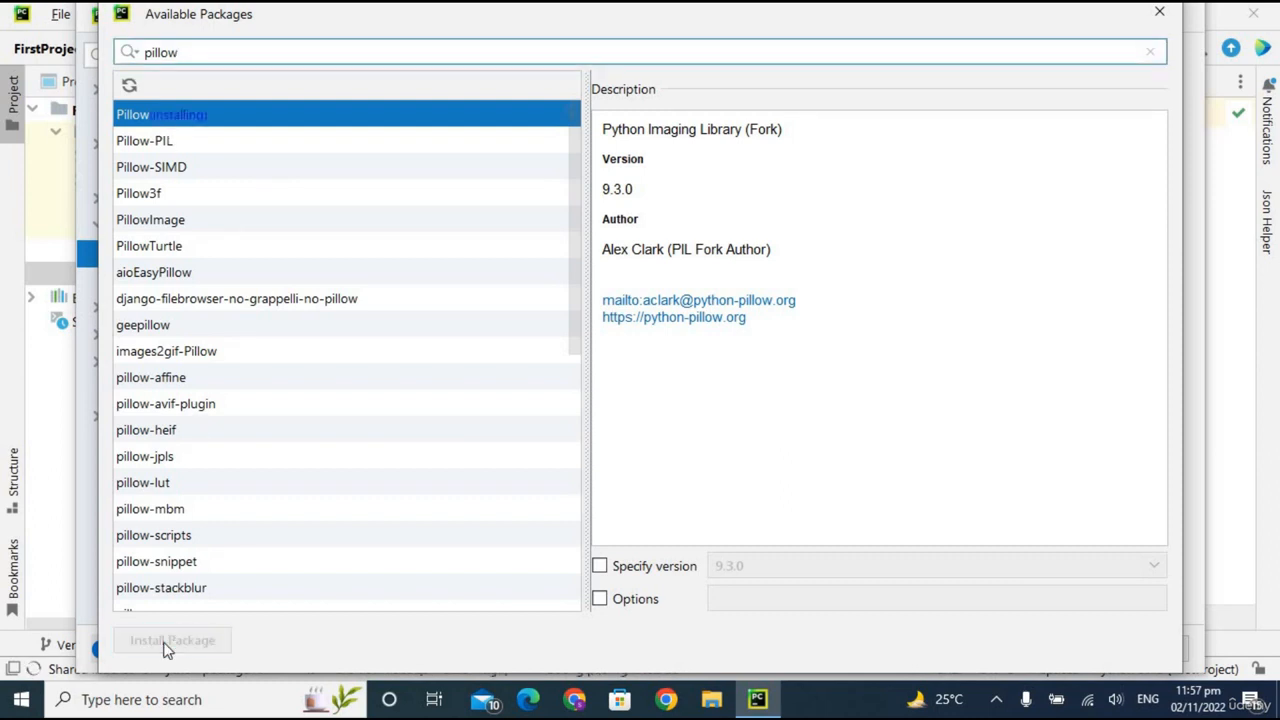
Step: Check the Pillow-PIL package's details and its Specify version option, and close the package list and the settings
{"action": "left_click", "coordinate": [177, 142]}
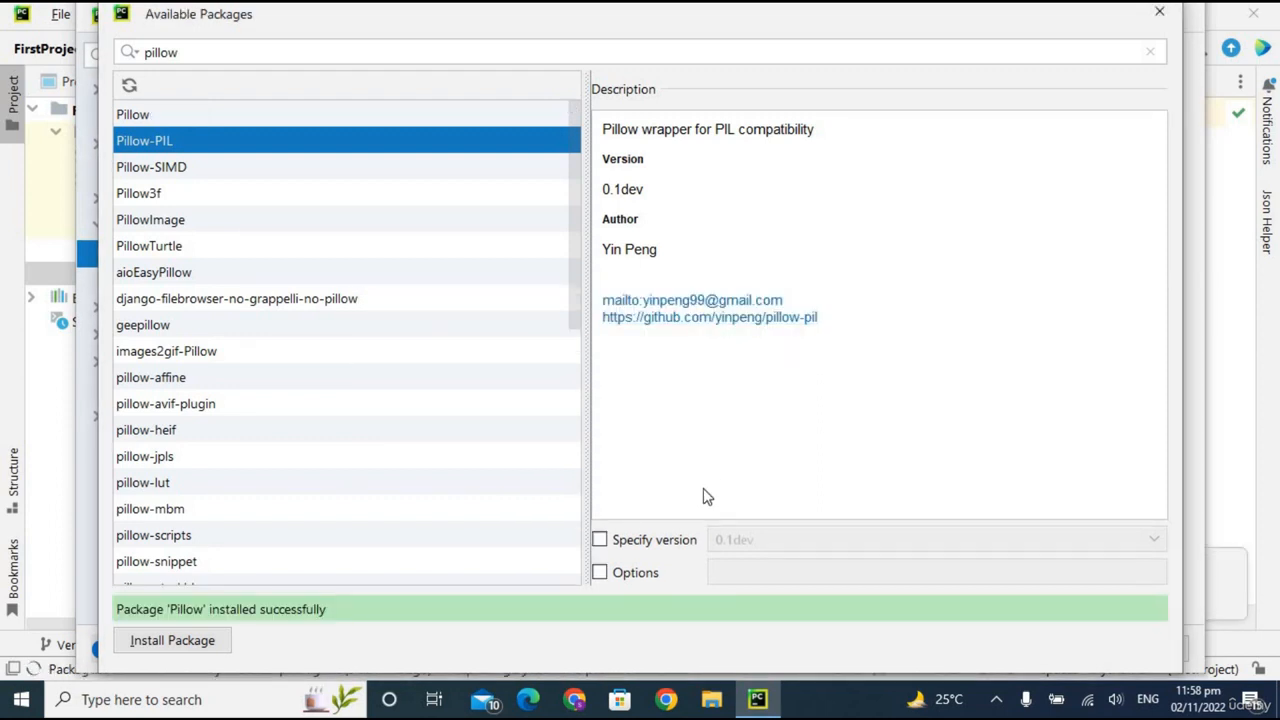
{"action": "left_click", "coordinate": [600, 540]}
{"action": "left_click", "coordinate": [600, 540]}
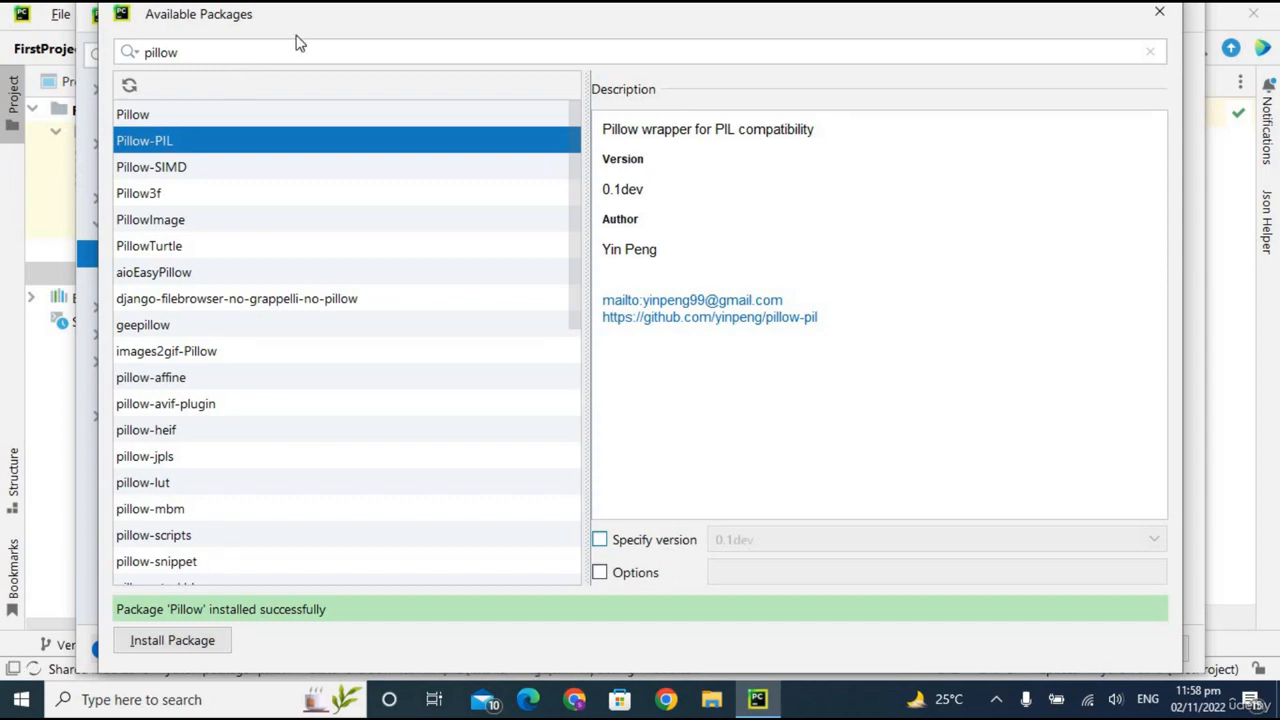
{"action": "left_click", "coordinate": [1160, 16]}
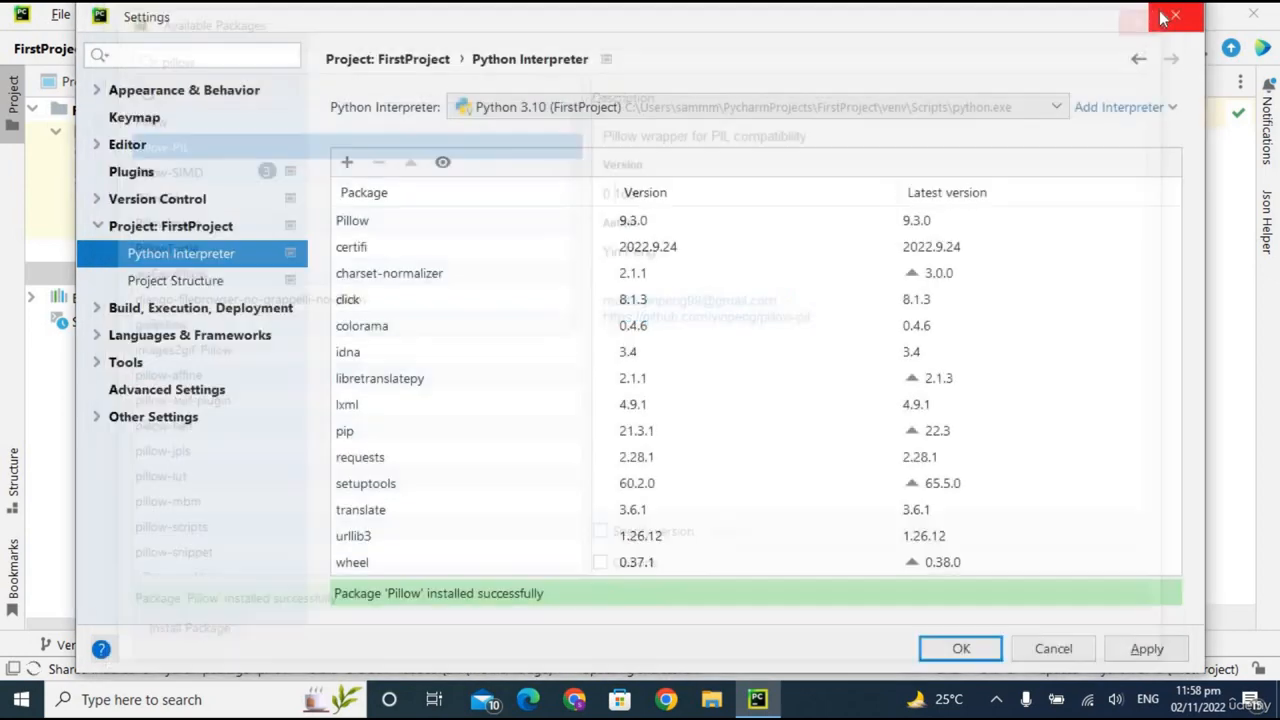
{"action": "left_click", "coordinate": [1170, 20]}
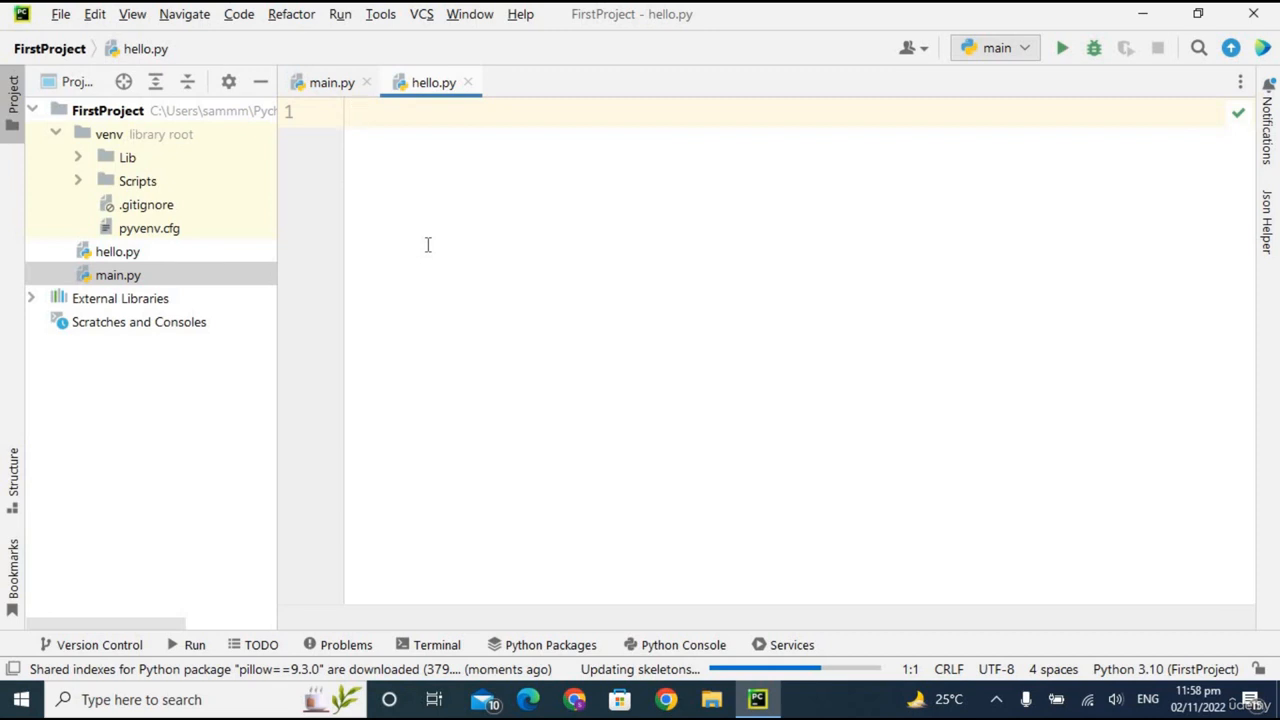
{"action": "left_click", "coordinate": [133, 14]}
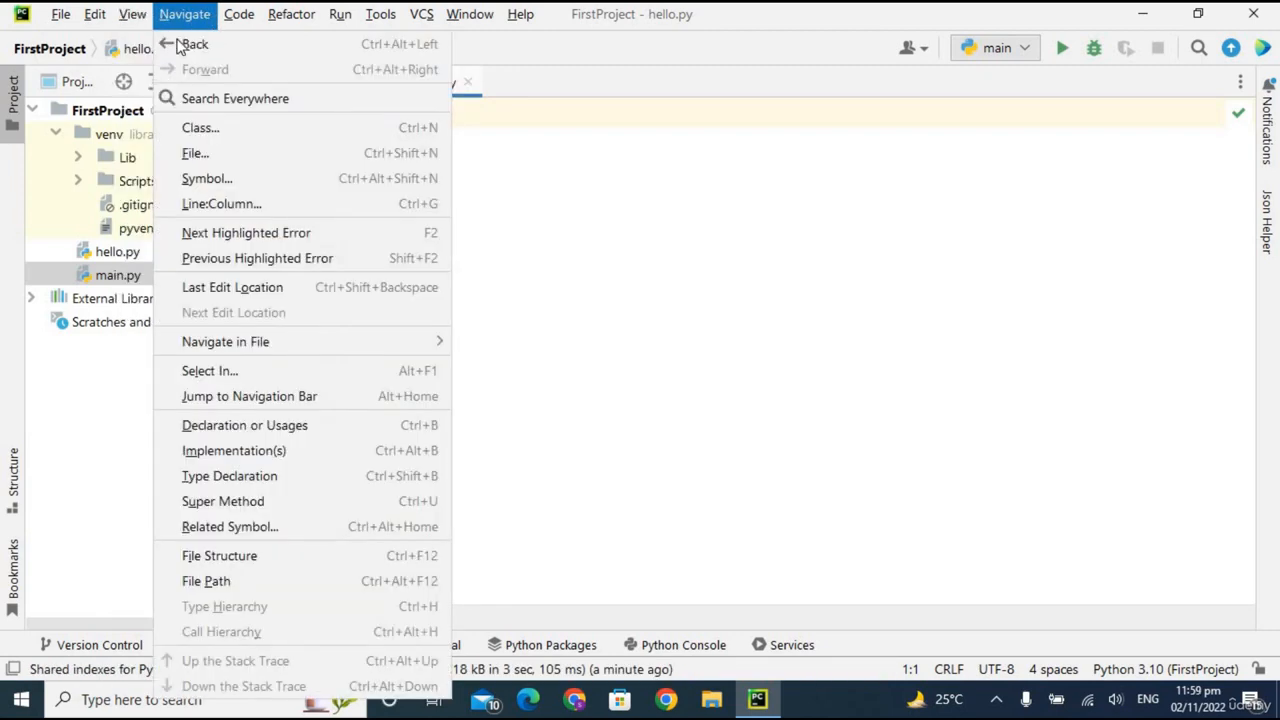
{"action": "mouse_move", "coordinate": [163, 63]}
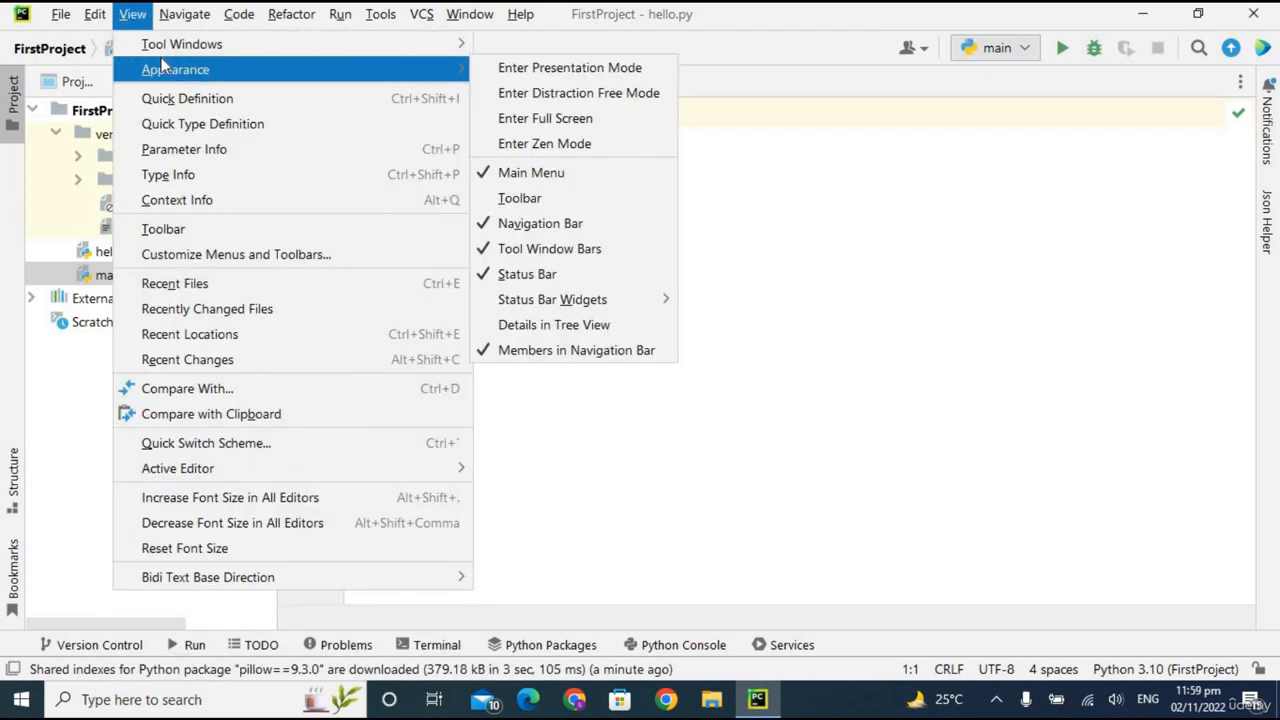
{"action": "mouse_move", "coordinate": [182, 44]}
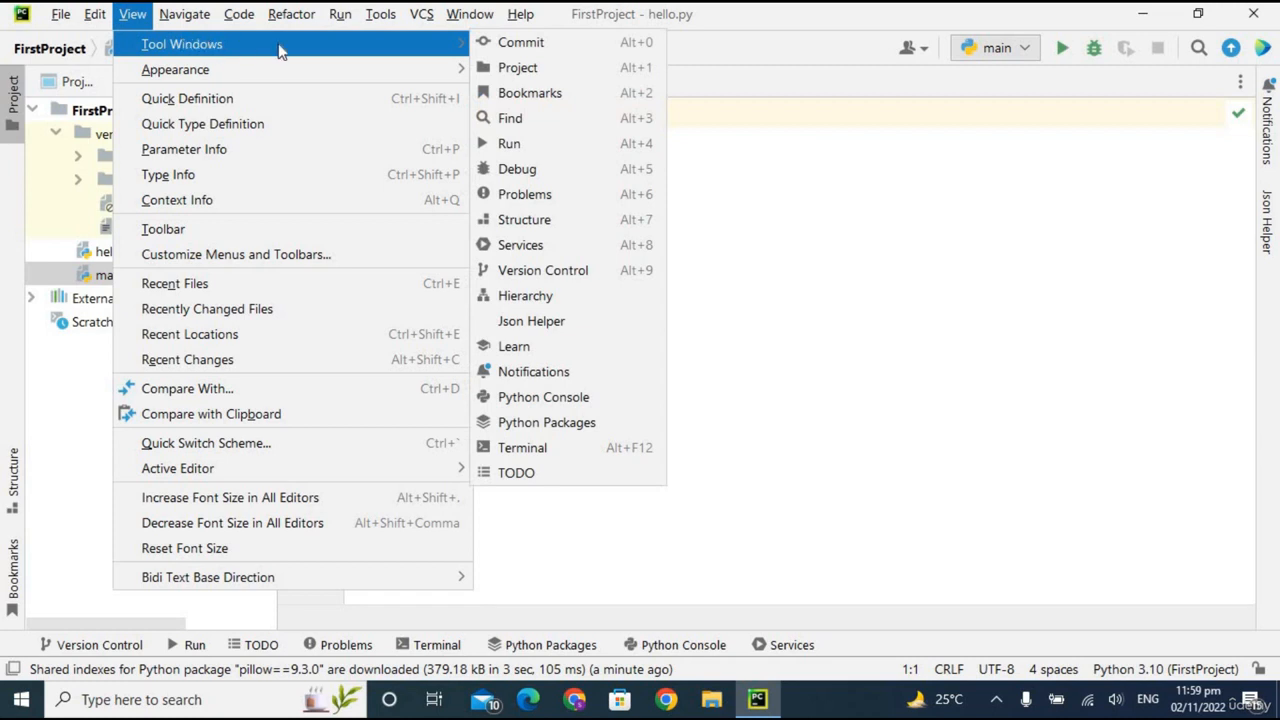
{"action": "left_click", "coordinate": [470, 14]}
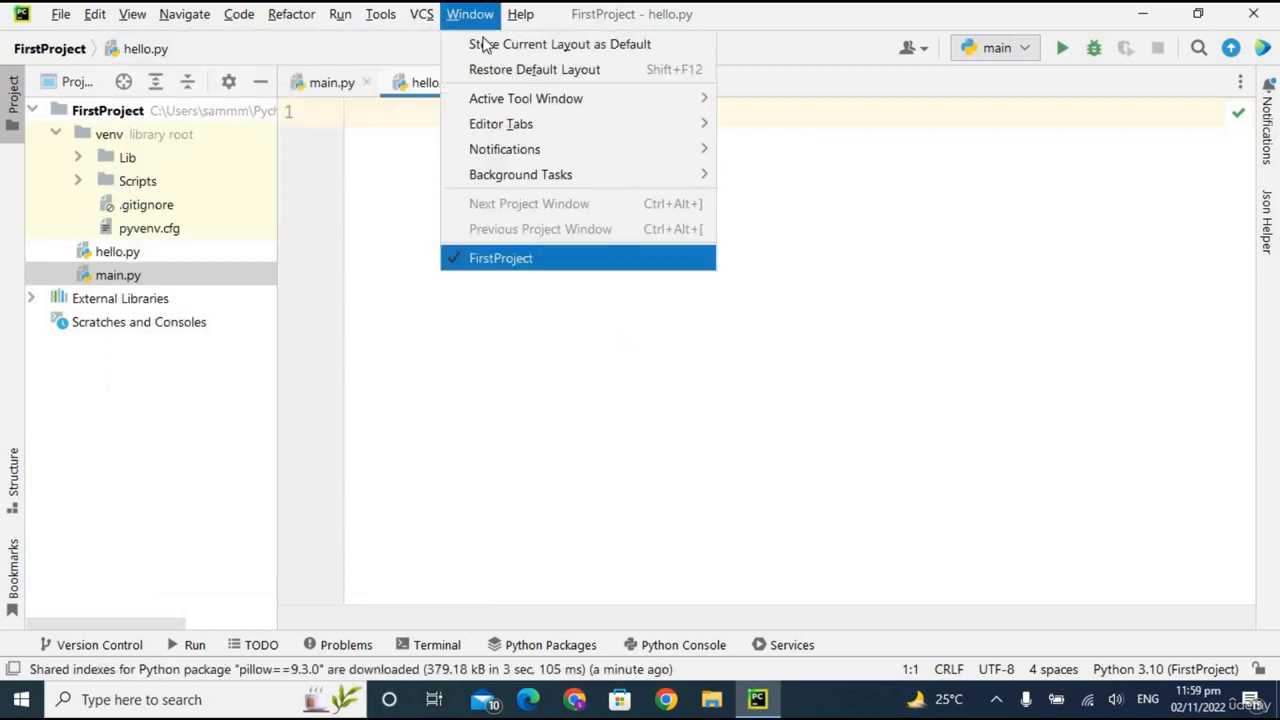
{"action": "mouse_move", "coordinate": [340, 14]}
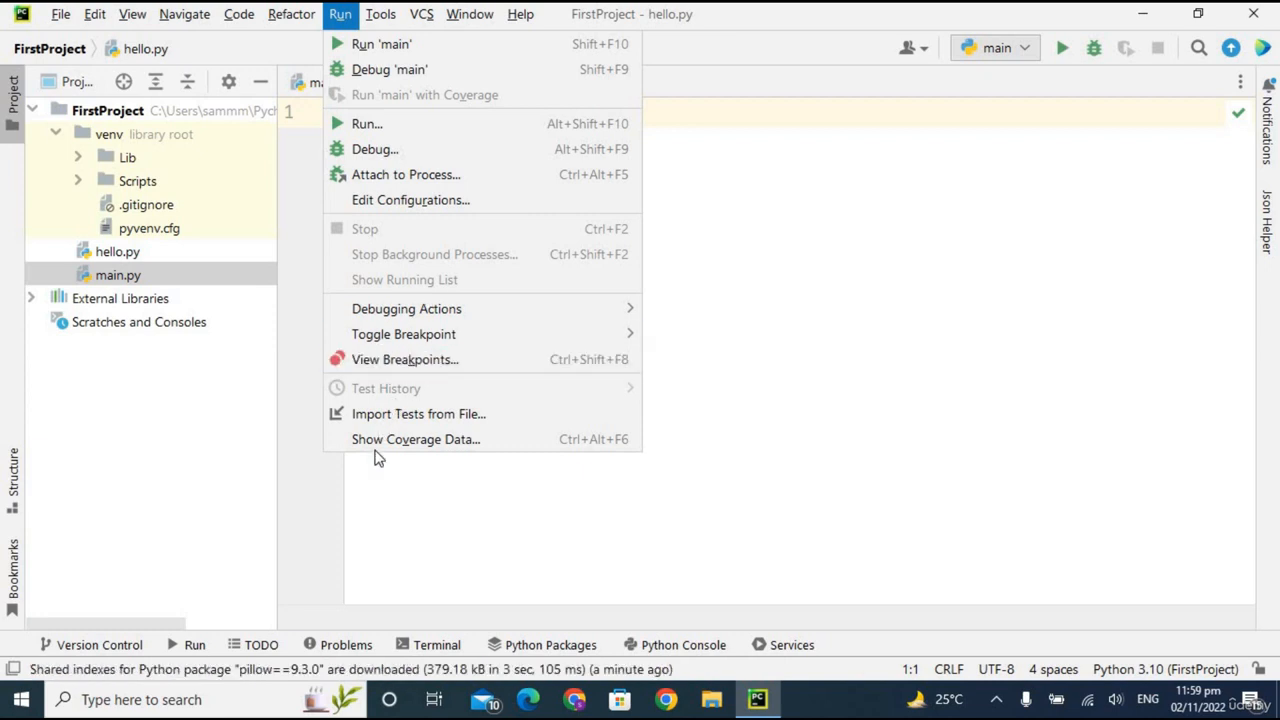
{"action": "mouse_move", "coordinate": [416, 20]}
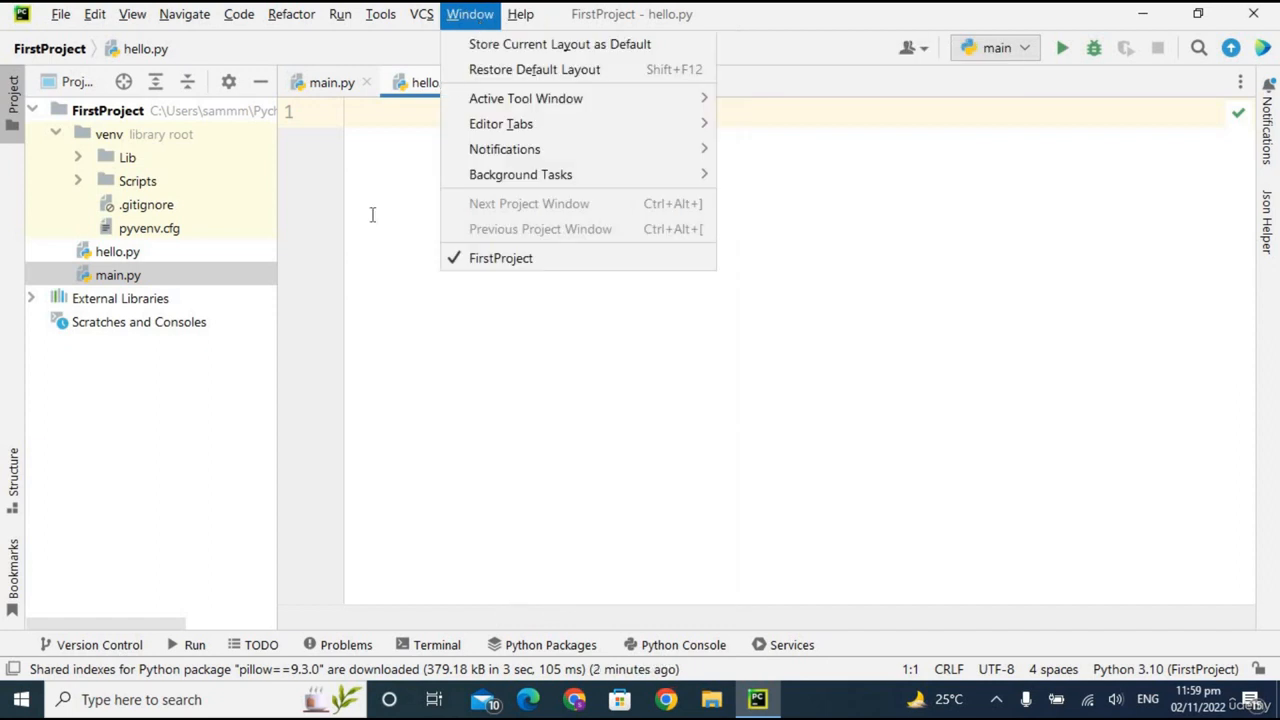
{"action": "left_click", "coordinate": [372, 214]}
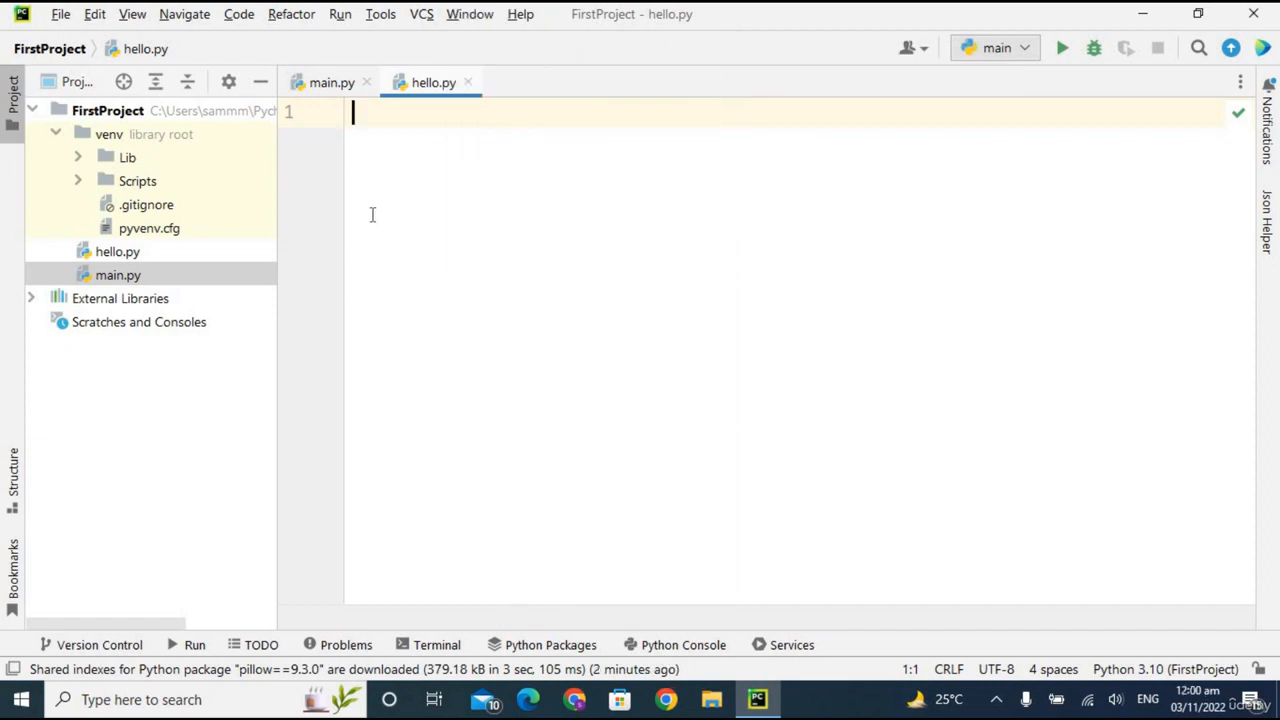